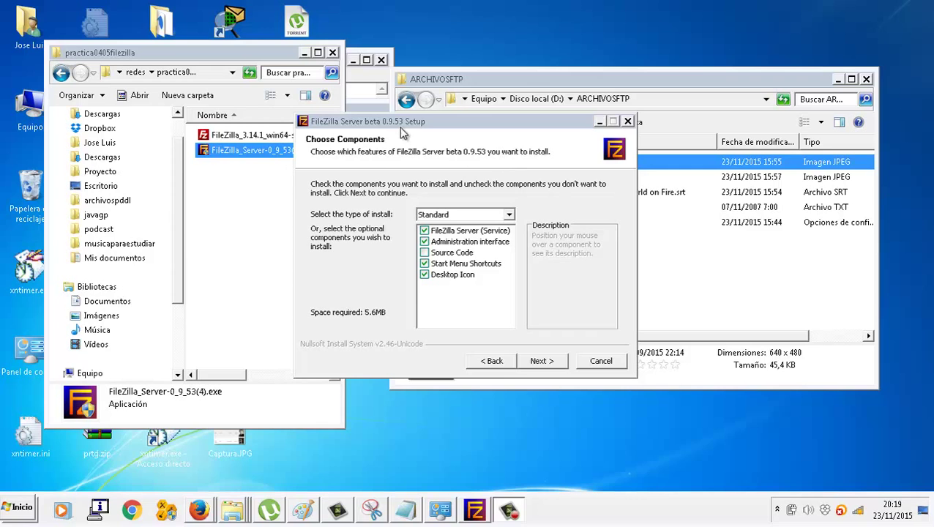
- Install FileZilla Server 0.9.53 beta with standard components, default location and admin port 14147
drag(400, 128, 559, 177)
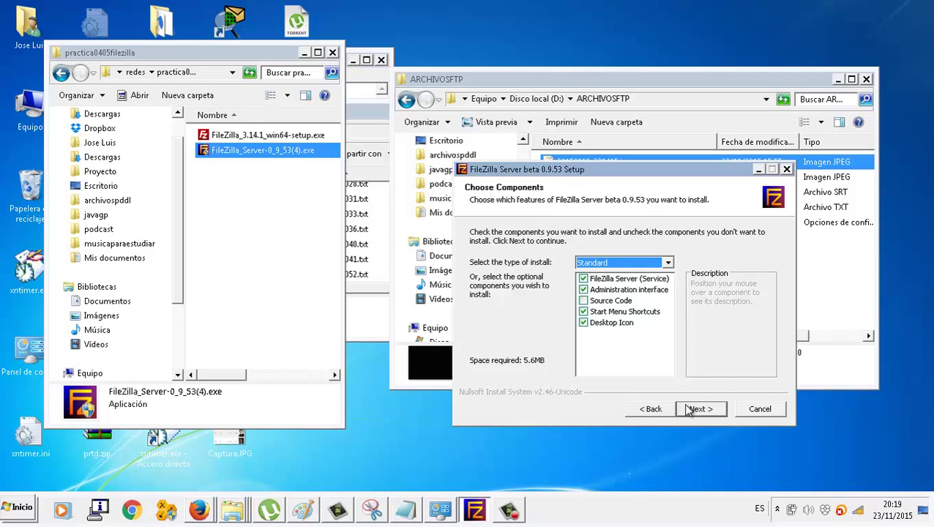
click(509, 510)
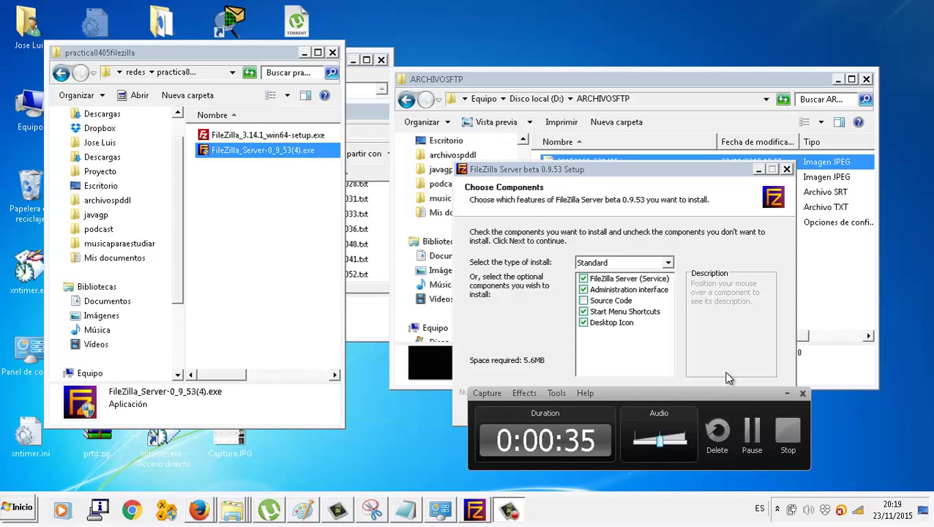
drag(720, 394, 719, 418)
click(699, 409)
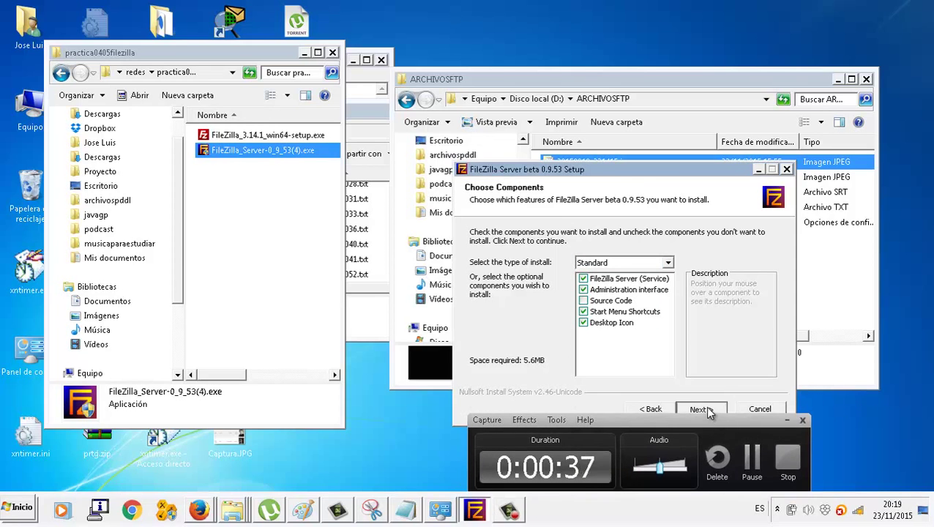
click(707, 410)
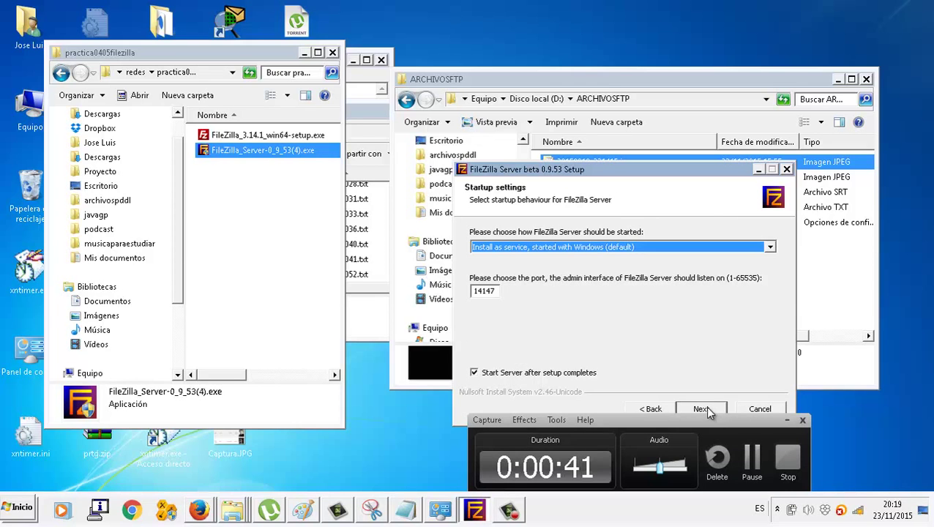
click(702, 409)
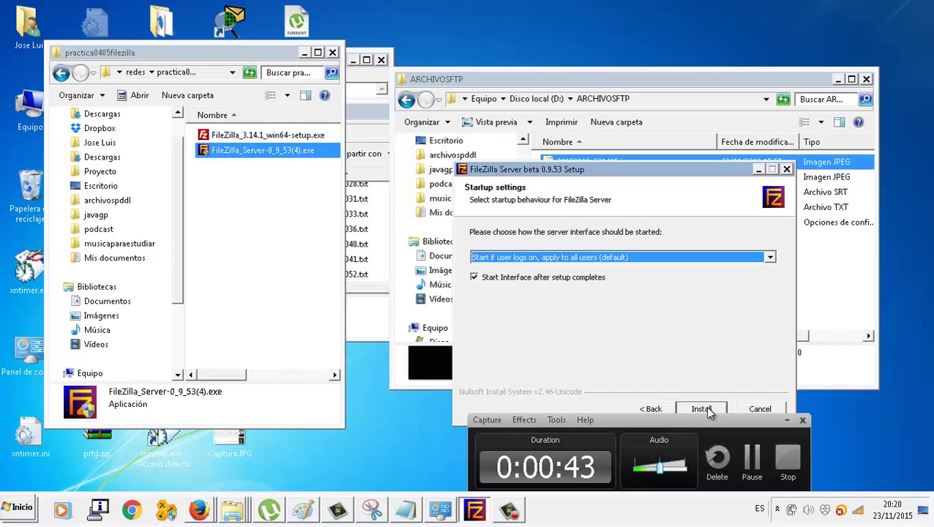
click(703, 410)
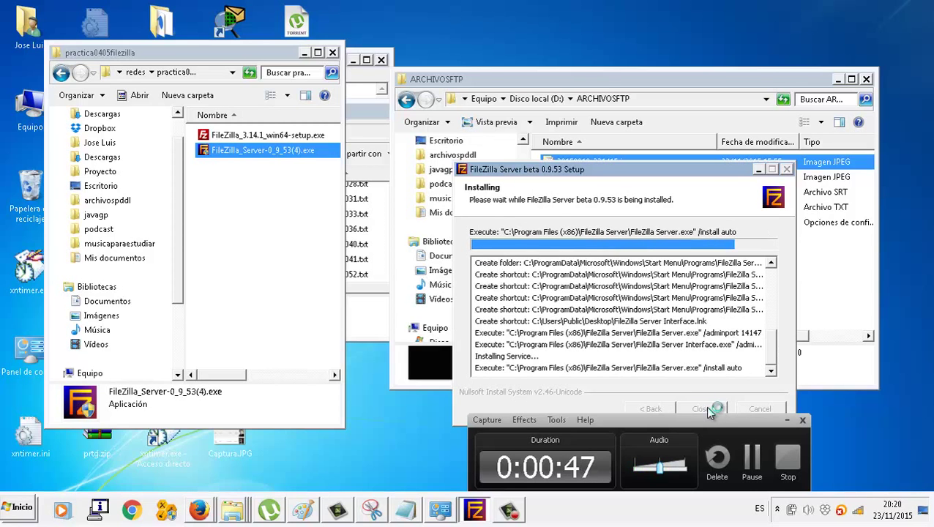
- Close the finished installer and connect the admin interface to 127.0.0.1 on port 14147
click(703, 409)
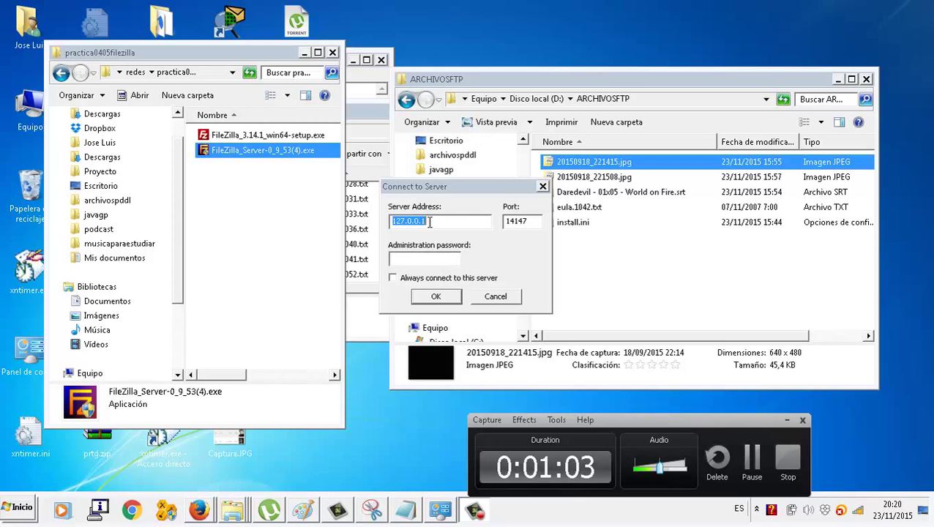
click(437, 296)
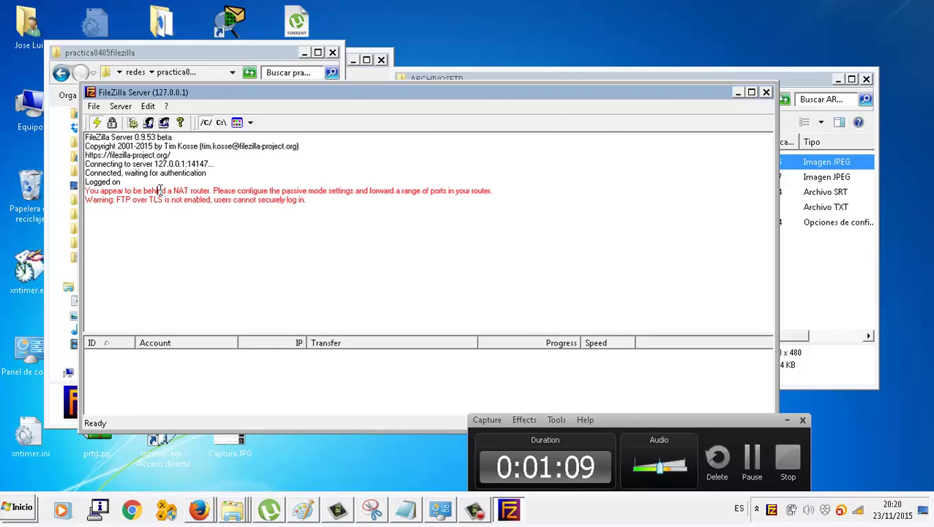
- Replace the welcome message's last two lines with 'Bienvenido al servidor FTP Kursaal'
click(149, 107)
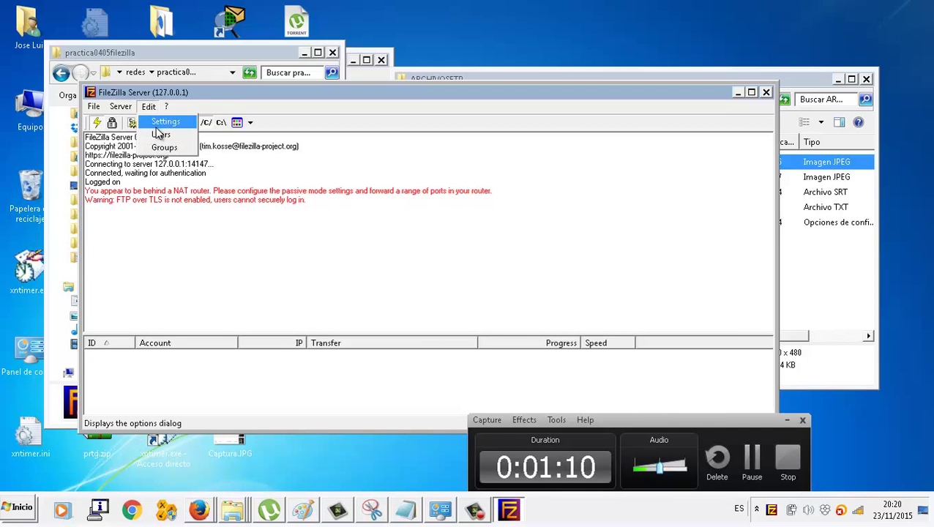
click(158, 123)
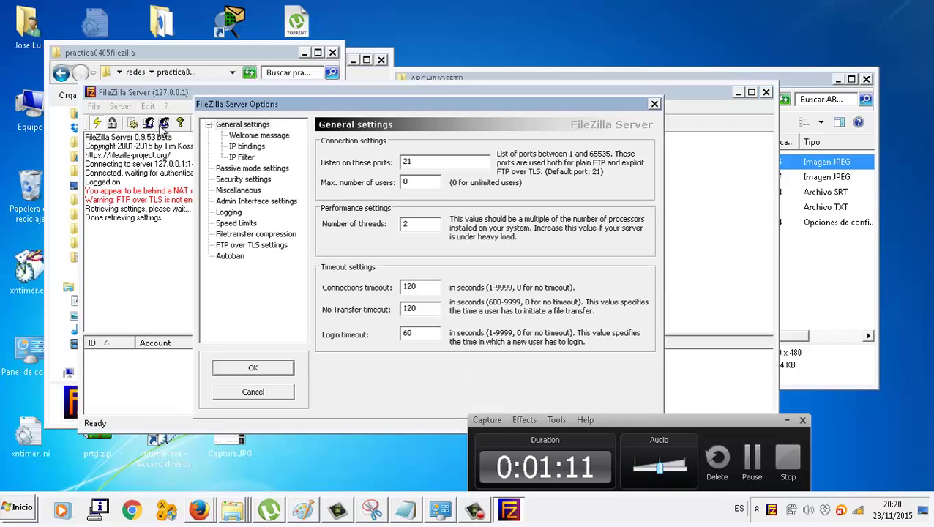
click(258, 137)
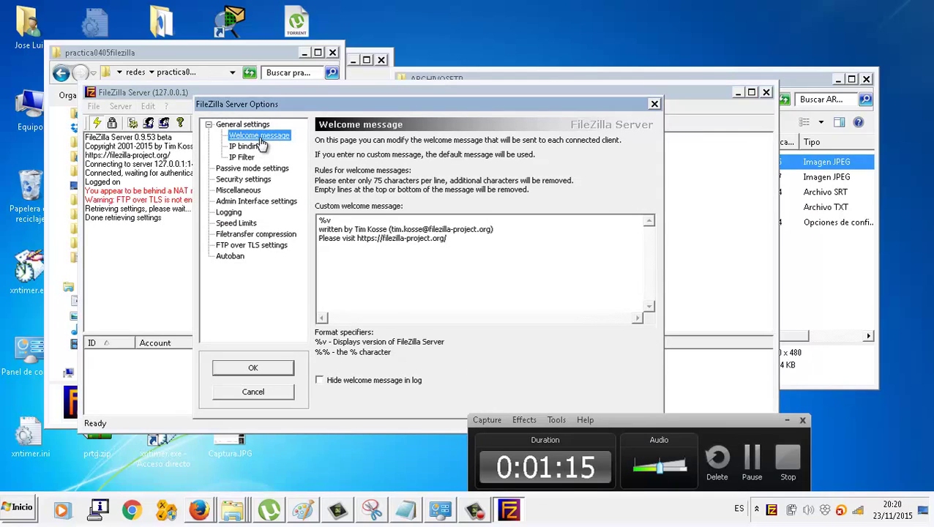
drag(492, 240, 306, 232)
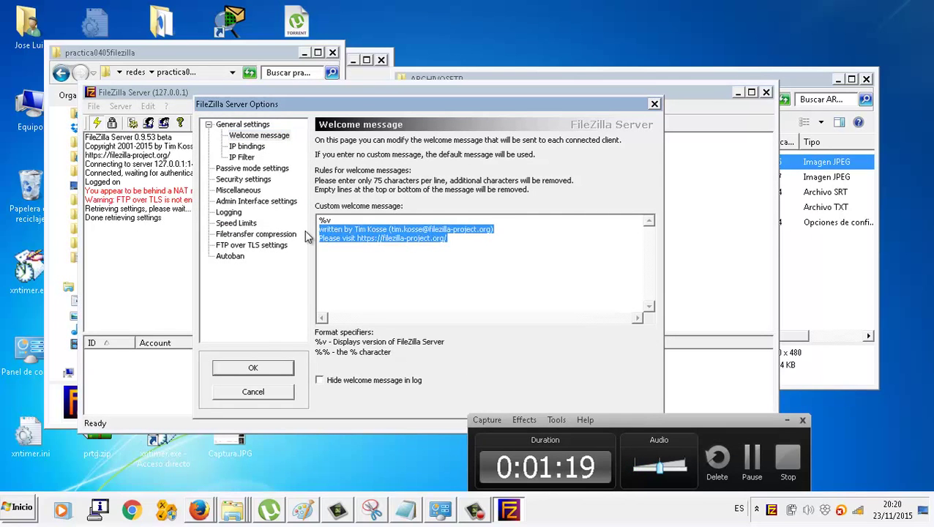
text(Bienvi)
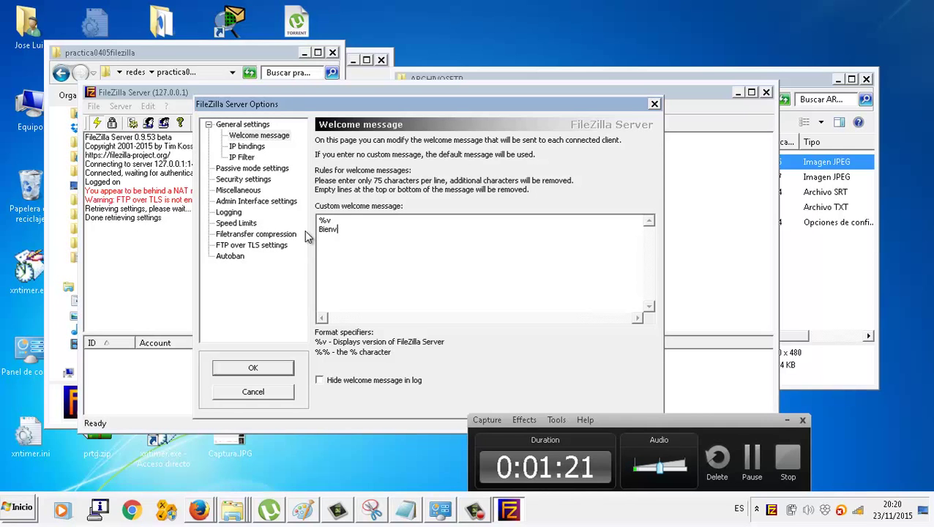
text(enido al servifor F)
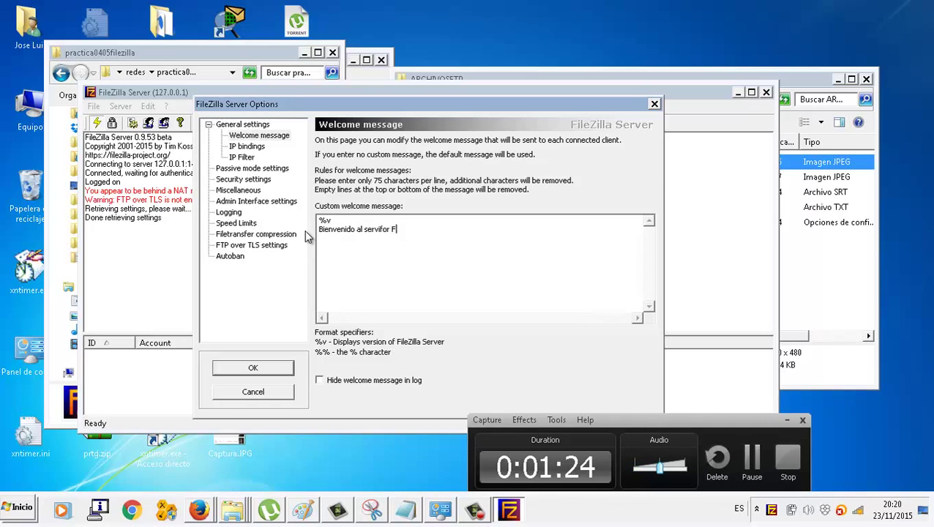
key(BackSpace)
key(BackSpace)
key(BackSpace)
key(BackSpace)
key(BackSpace)
text(dor FTP Kursaal)
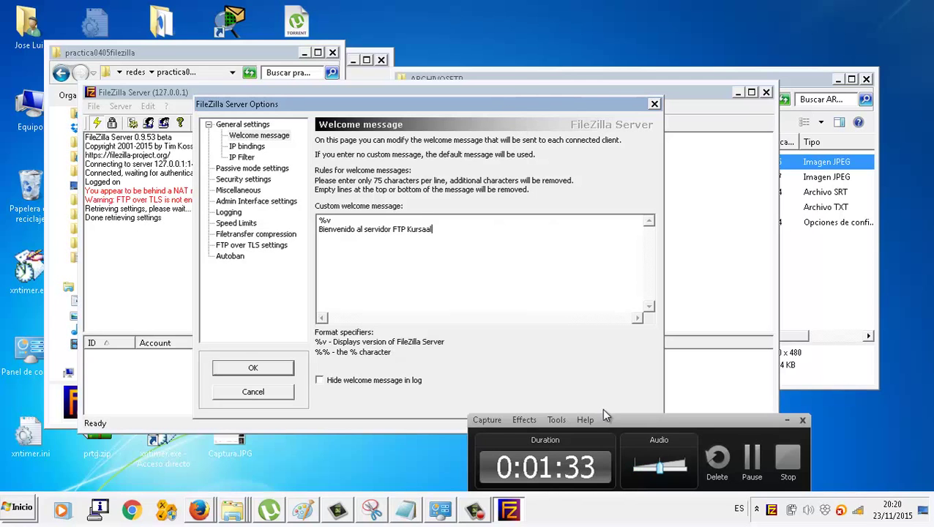
- Review the IP bindings and passive mode pages, then save the server settings
drag(613, 419, 627, 444)
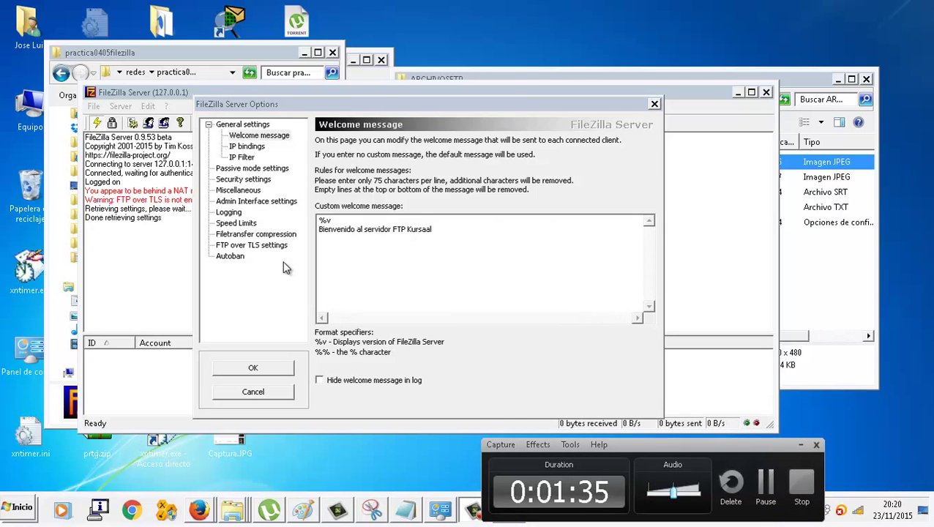
click(245, 145)
click(242, 169)
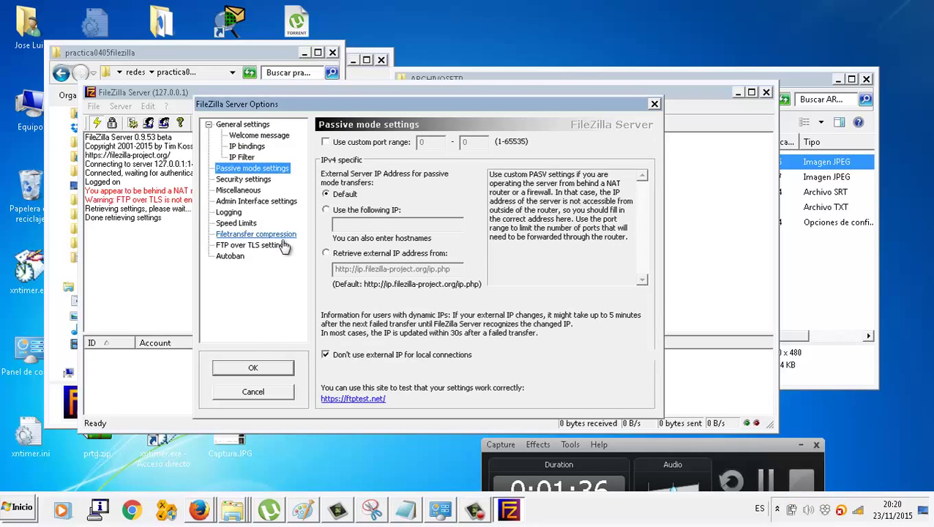
click(252, 367)
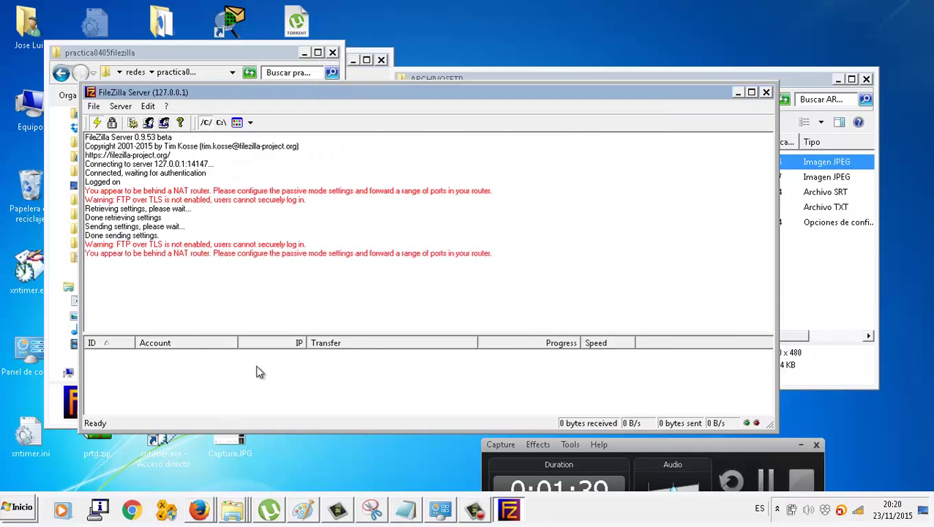
- Search the Start menu for 'filezilla' and launch the FileZilla client
drag(621, 439, 651, 392)
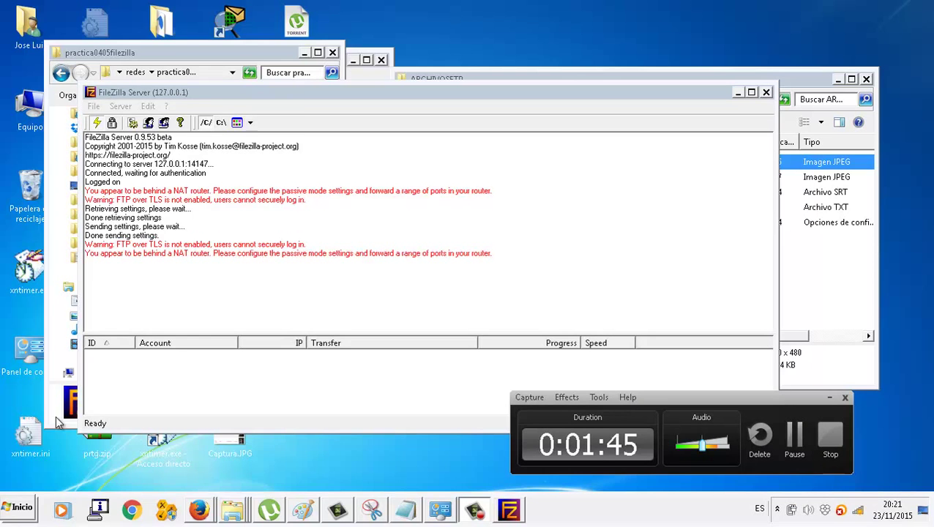
click(20, 507)
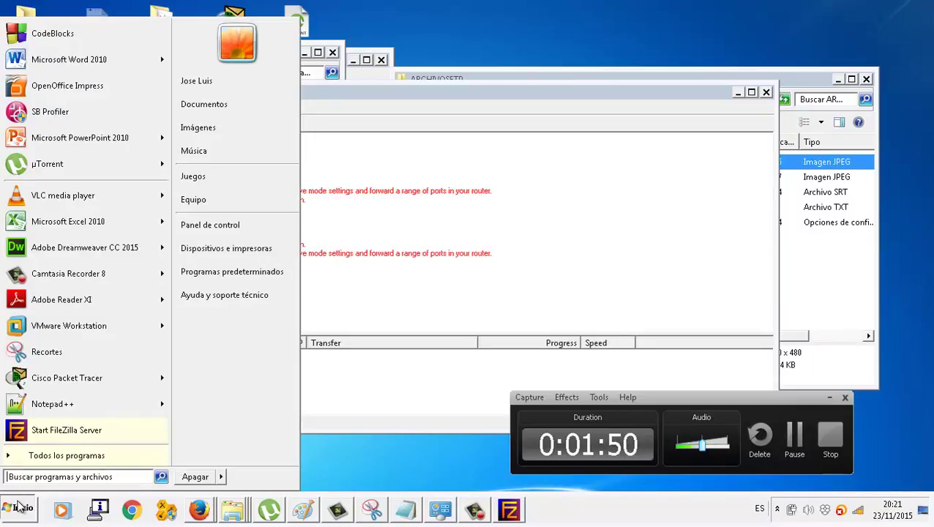
text(filezill)
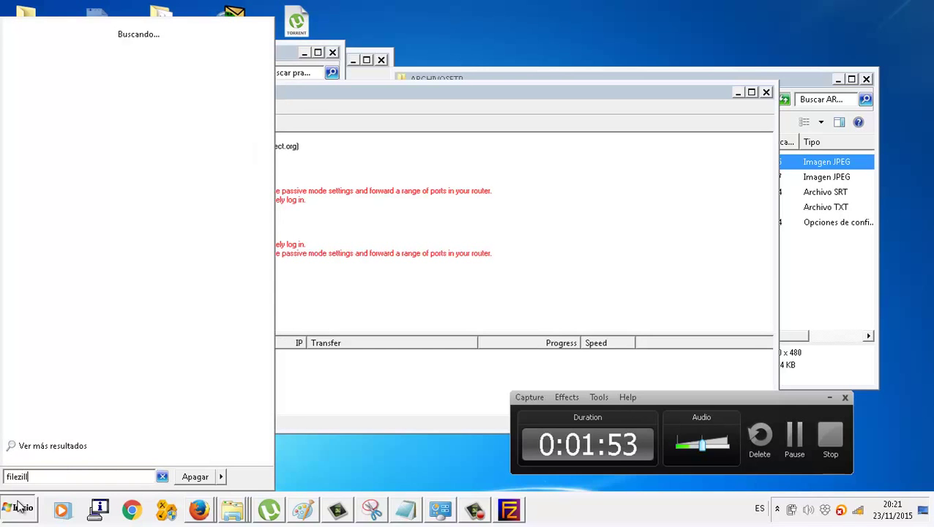
text(a)
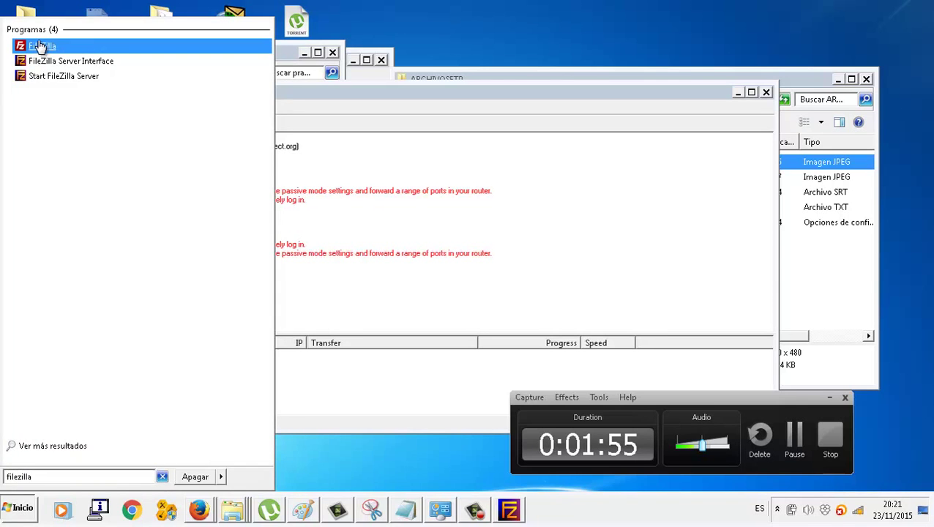
click(41, 46)
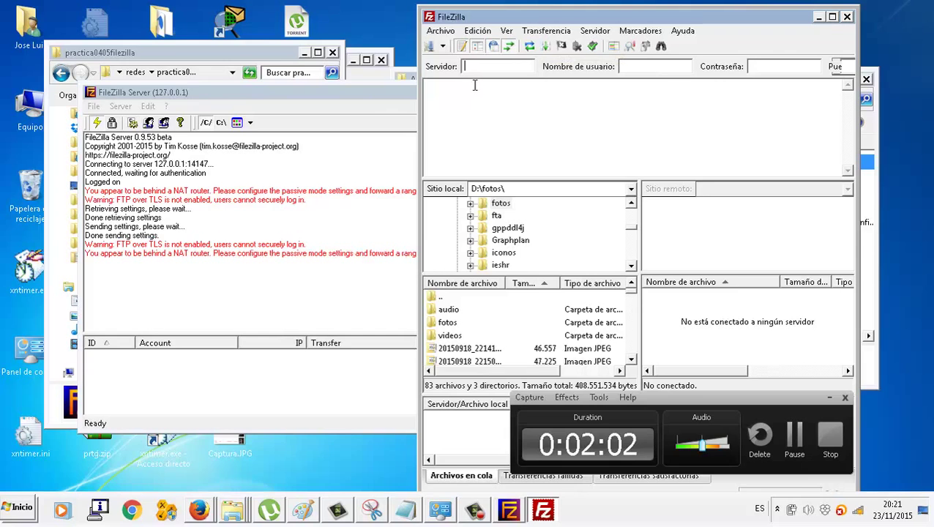
- Enter 127.0.0.1 as the quickconnect server host and move to the username field
text(127.0.0.1)
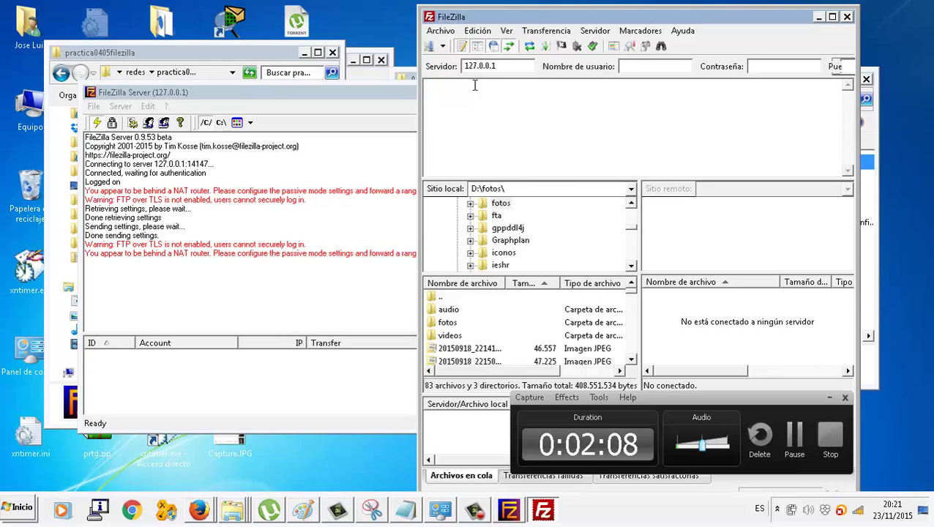
key(Tab)
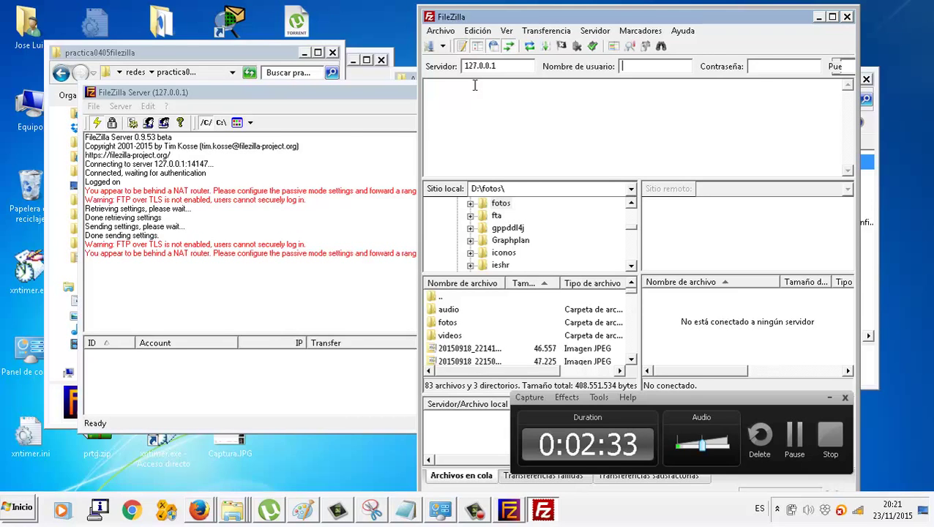
- Add a new FTP user account under Users and show its Shared folders page
click(173, 109)
click(151, 107)
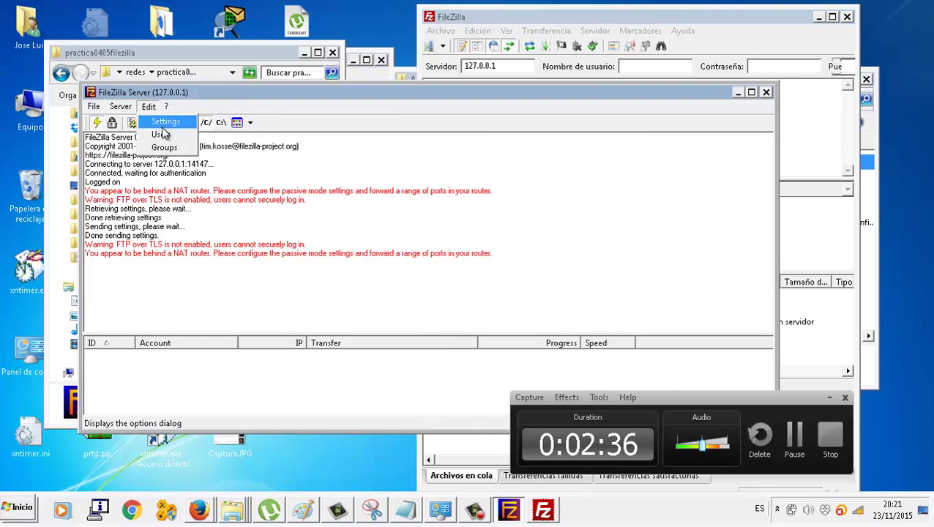
click(164, 136)
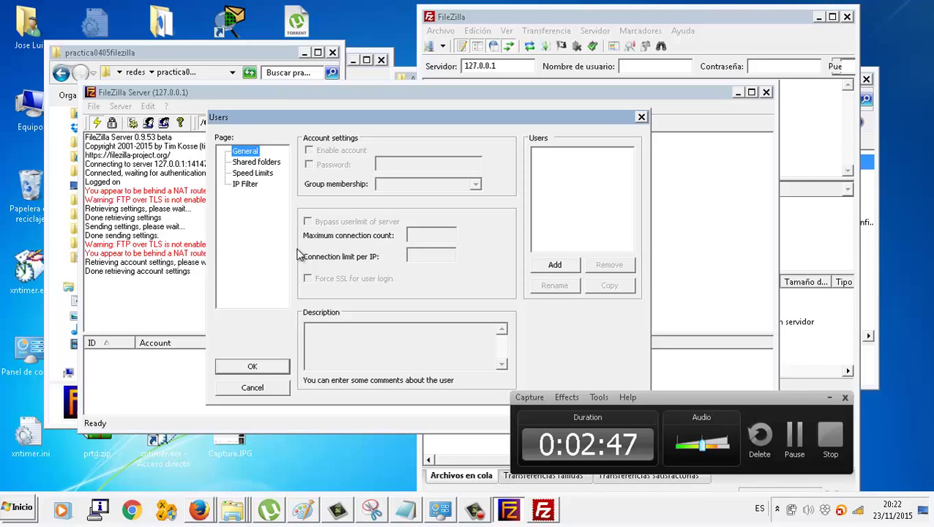
click(564, 271)
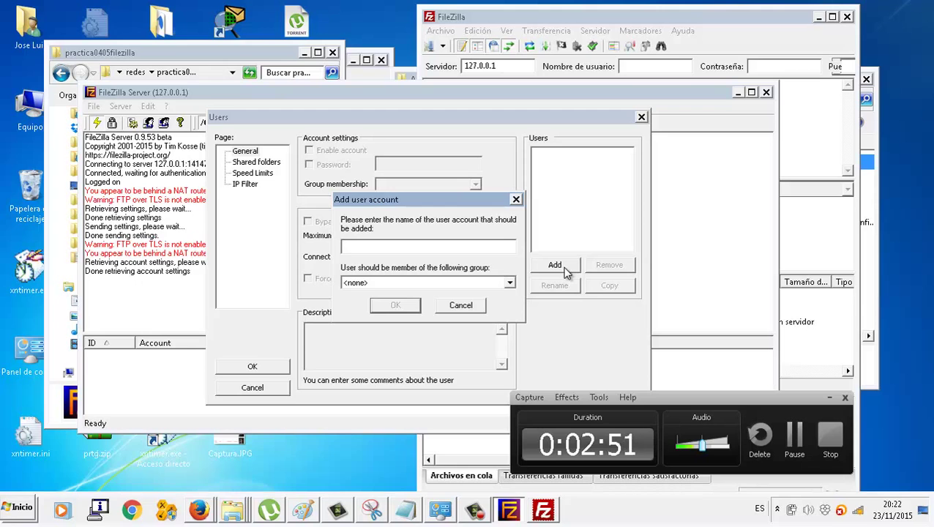
text(pepito)
click(398, 310)
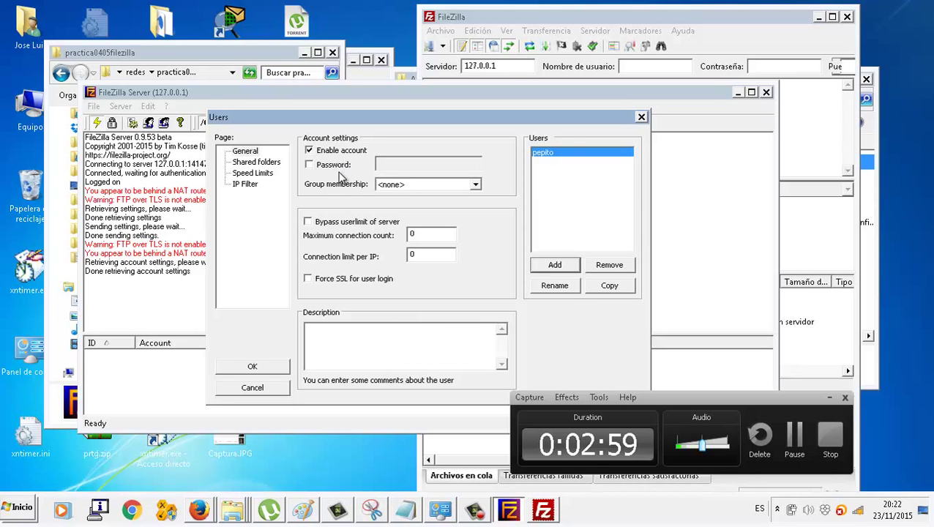
click(267, 162)
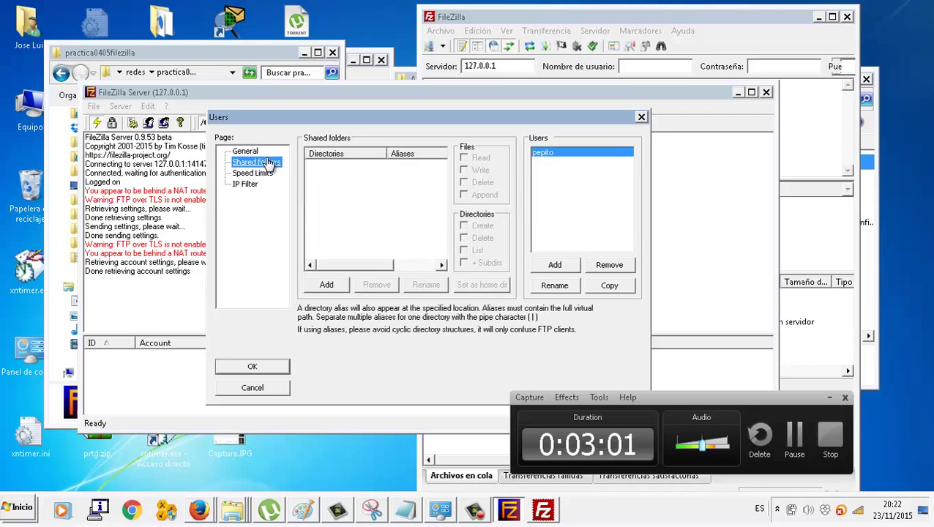
- Share D:\ARCHIVOSFTP with the new user, enable write permission, and save the account
click(327, 285)
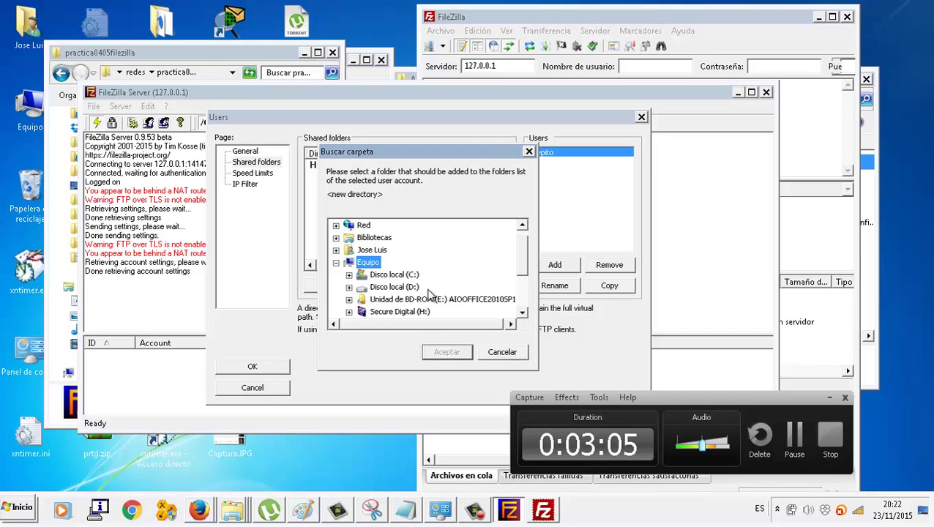
click(420, 290)
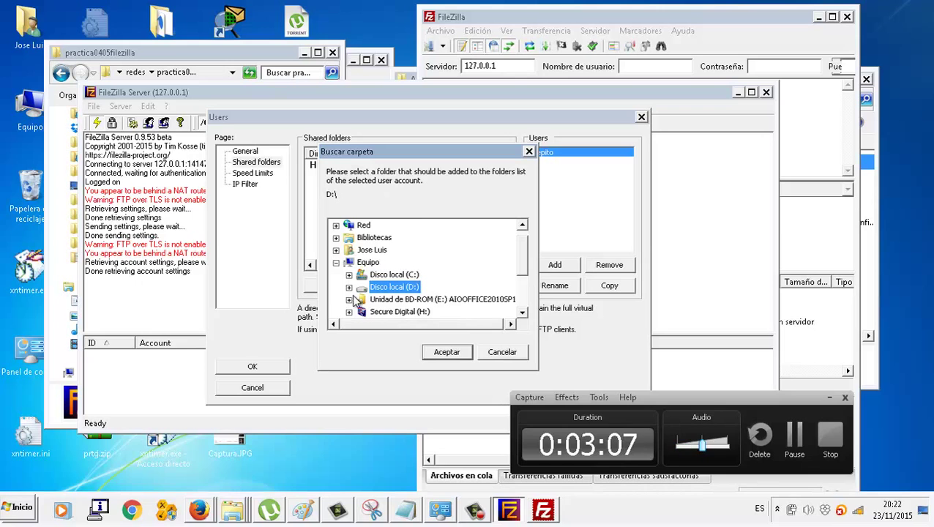
click(348, 288)
click(407, 262)
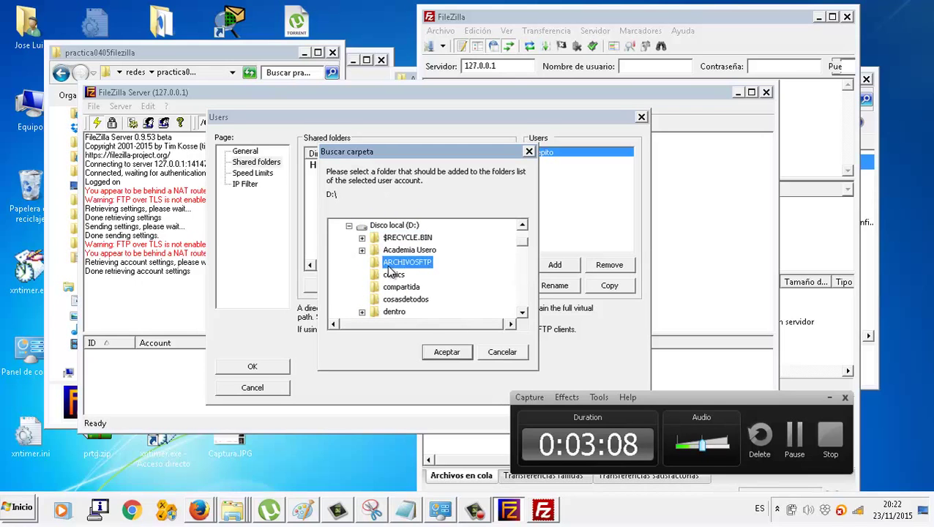
click(433, 352)
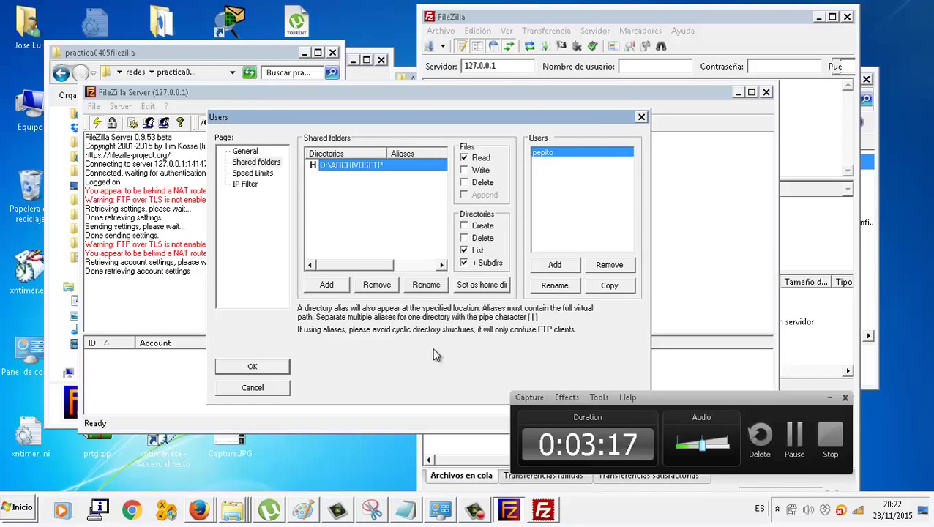
click(463, 170)
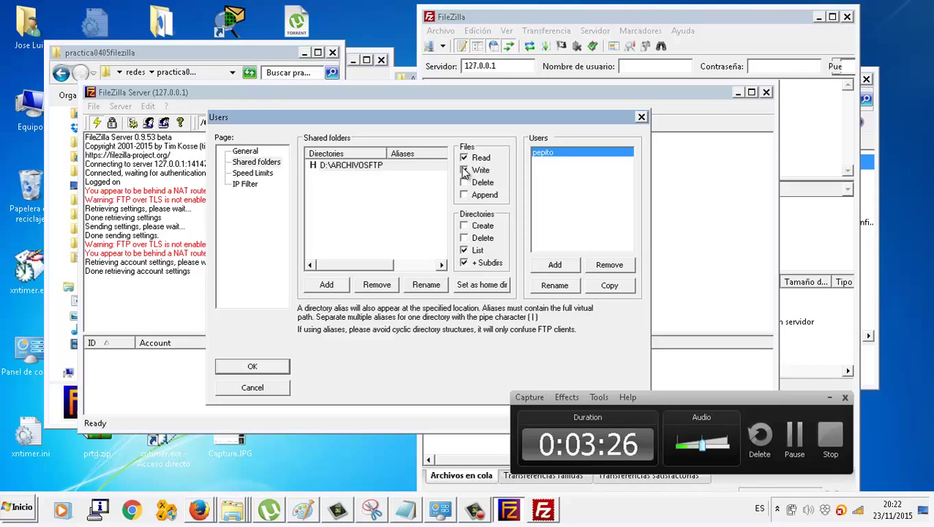
click(464, 170)
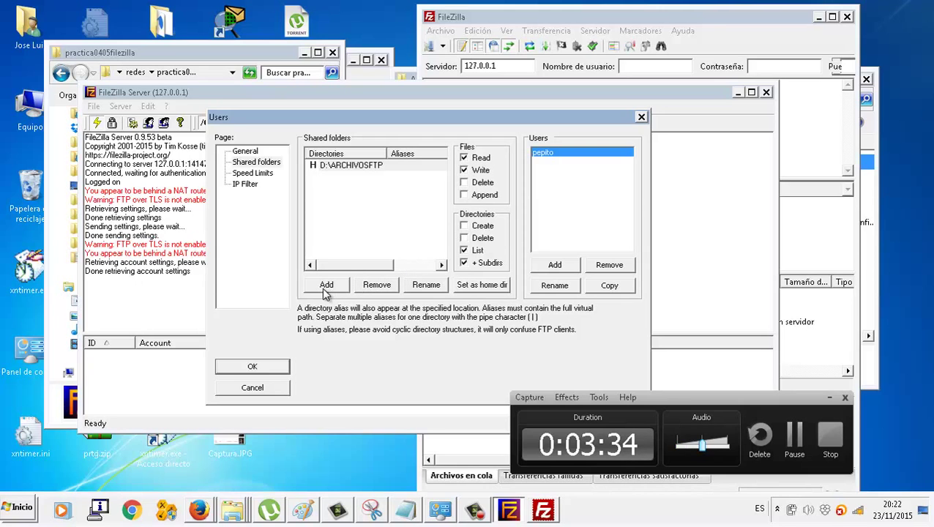
click(237, 368)
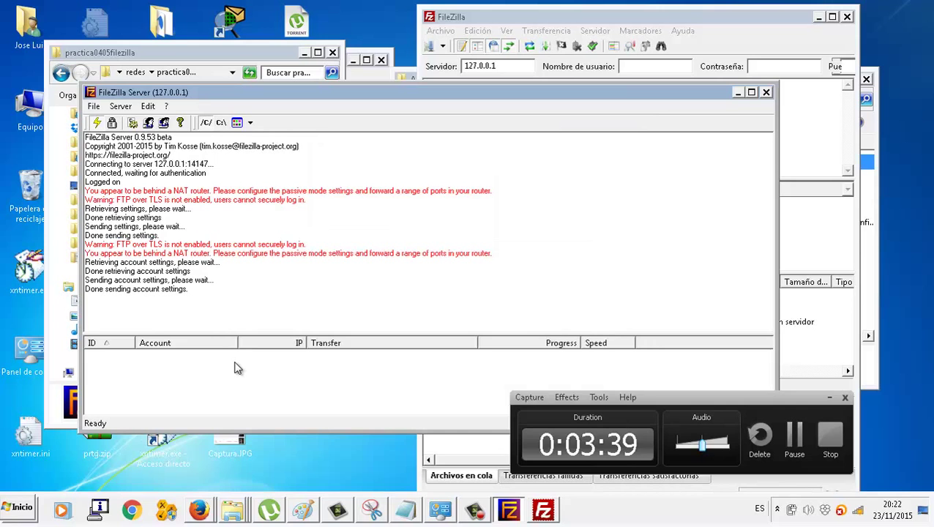
- Open D:\ARCHIVOSFTP in Explorer, shrink the window and place it at the lower right
right_click(234, 510)
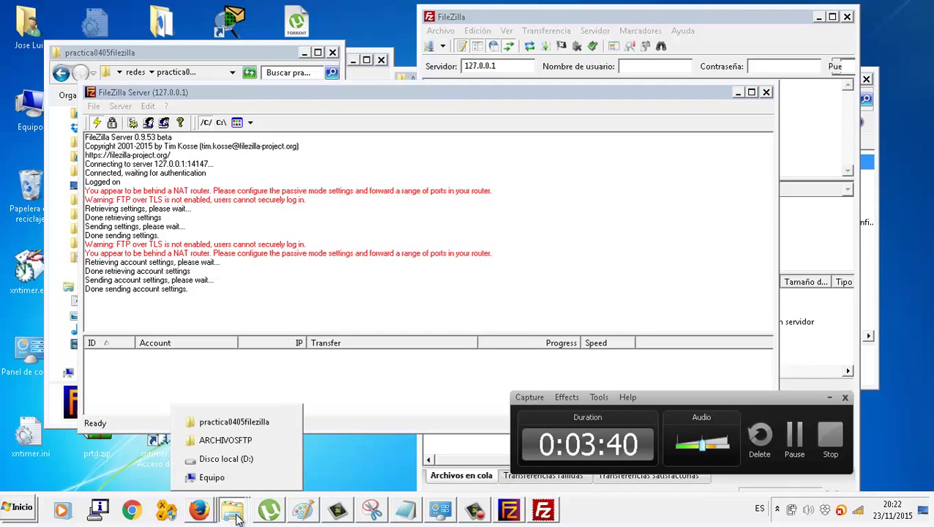
click(245, 441)
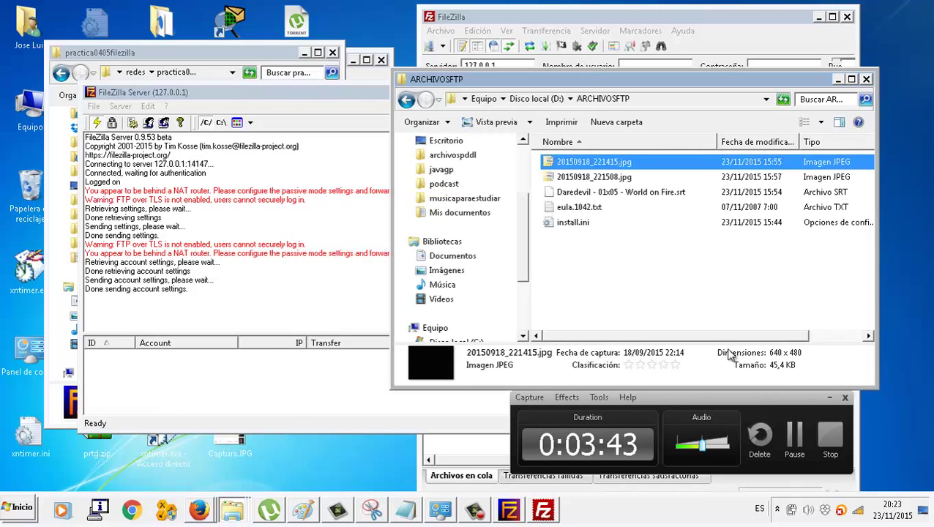
drag(879, 383, 717, 289)
drag(557, 83, 792, 266)
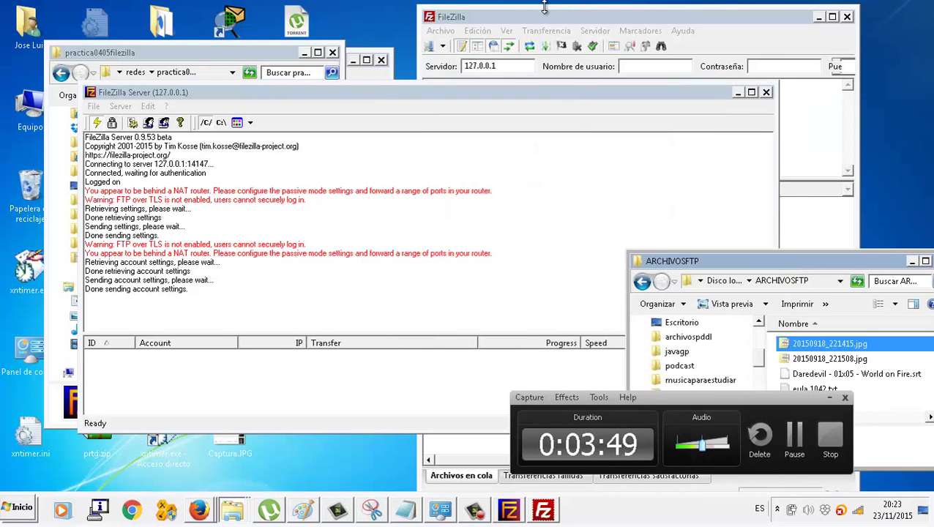
click(547, 8)
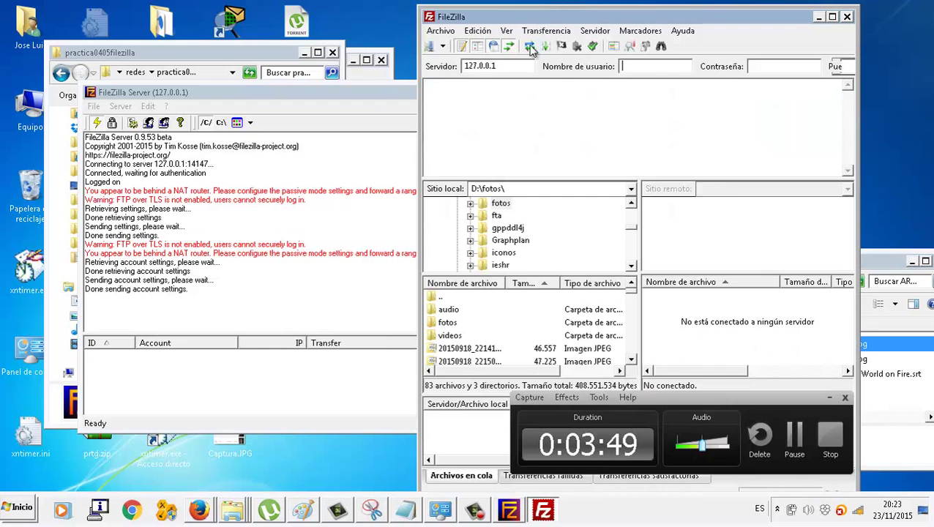
- Maximize FileZilla and quick-connect to 127.0.0.1 with the new FTP username
double_click(623, 17)
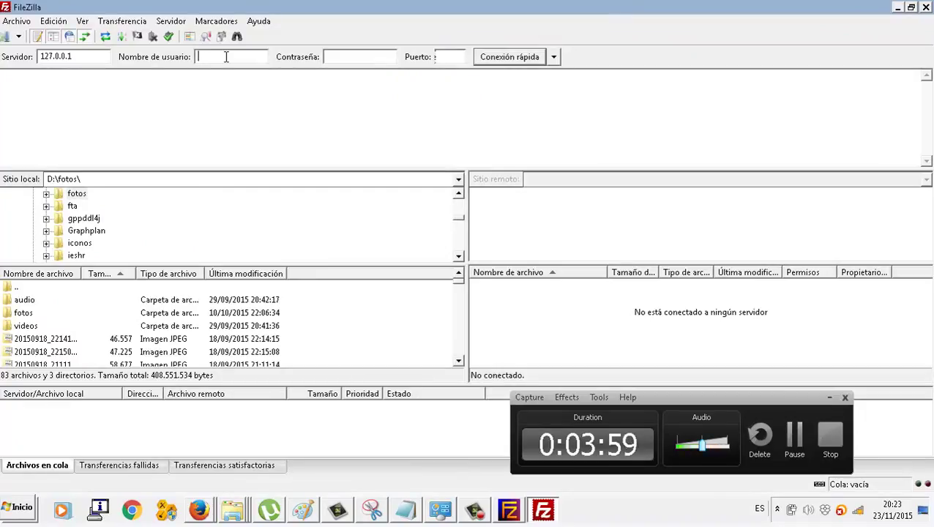
text(pepito)
key(Return)
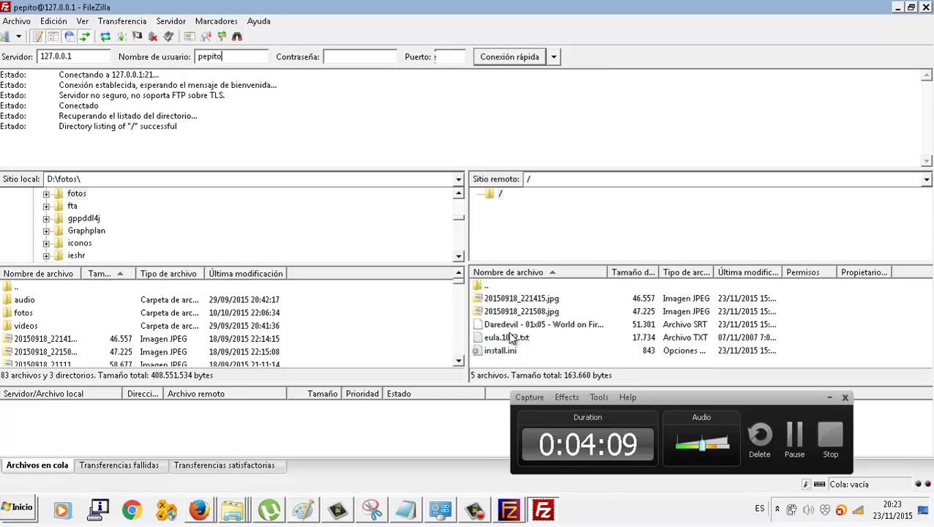
click(516, 515)
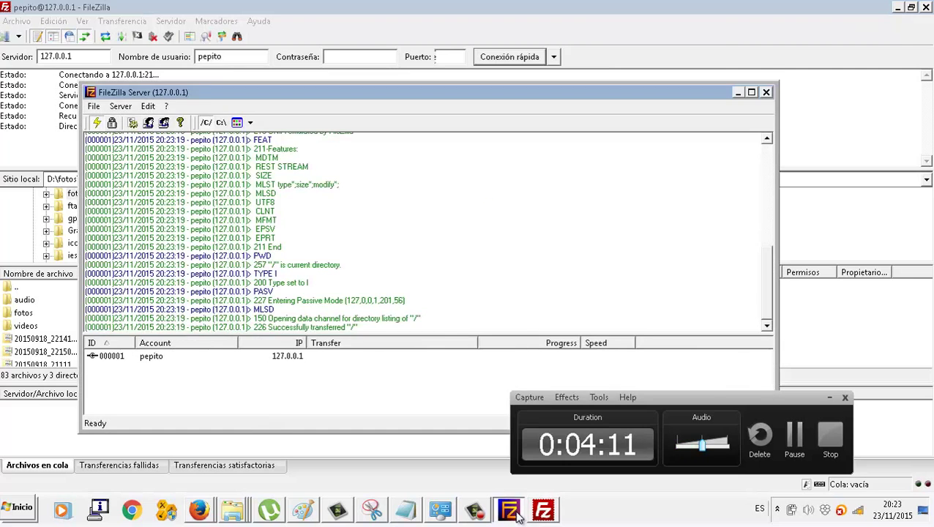
click(516, 515)
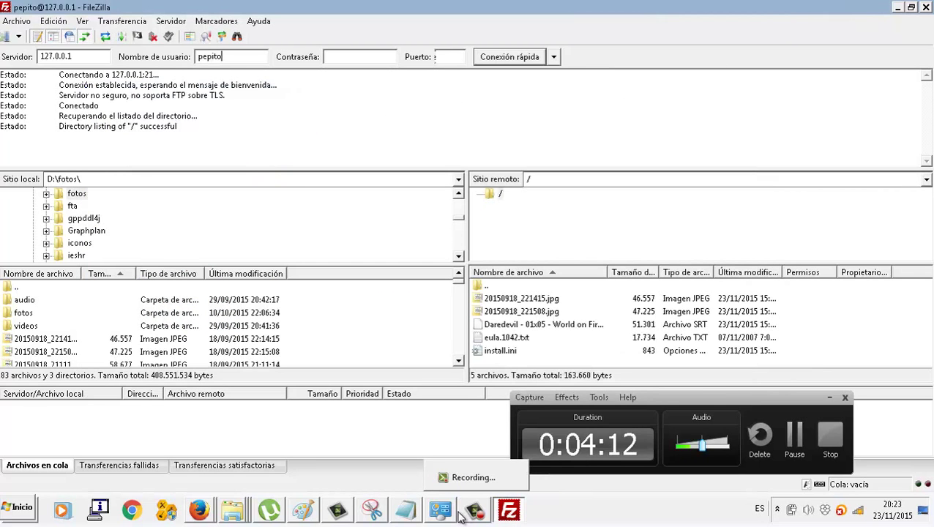
right_click(233, 510)
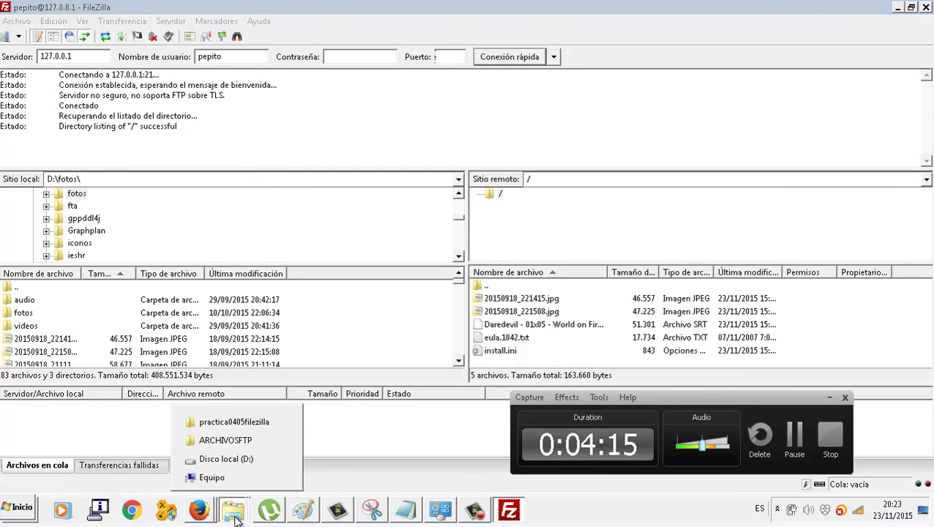
click(251, 442)
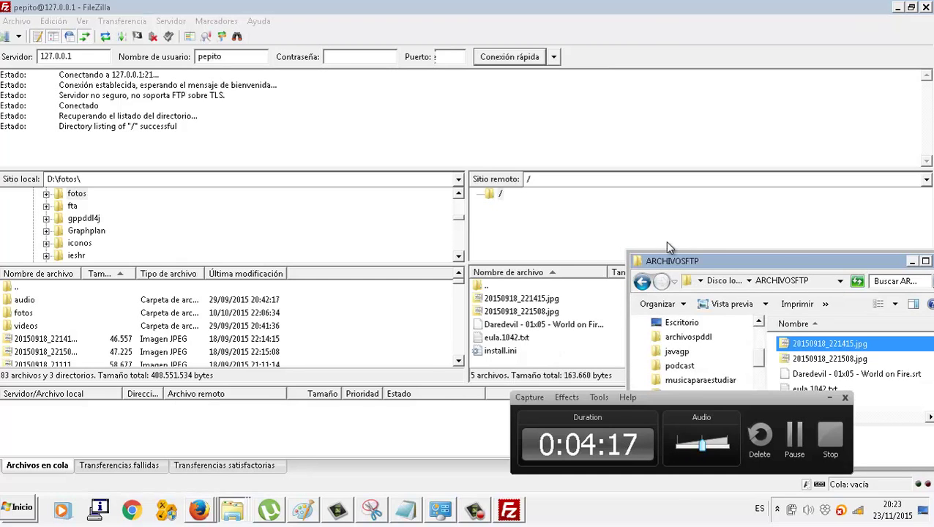
drag(700, 262, 674, 154)
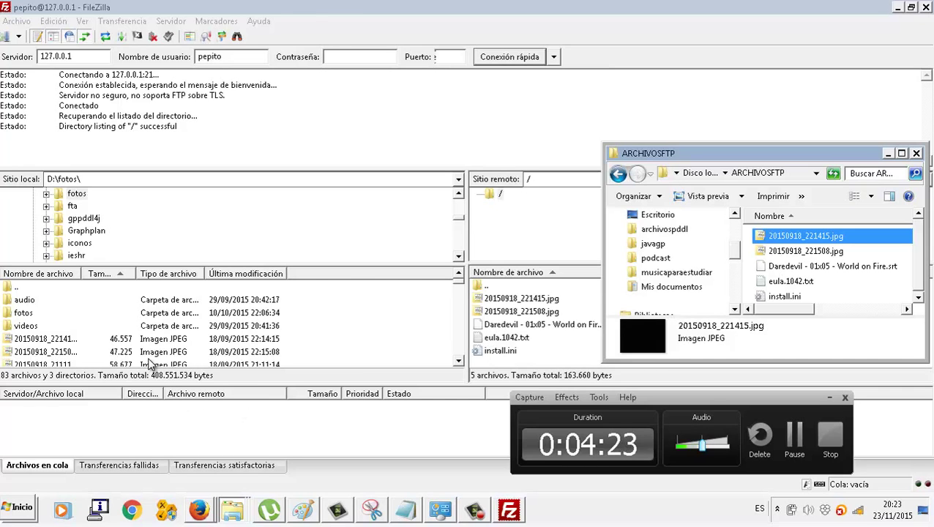
click(268, 353)
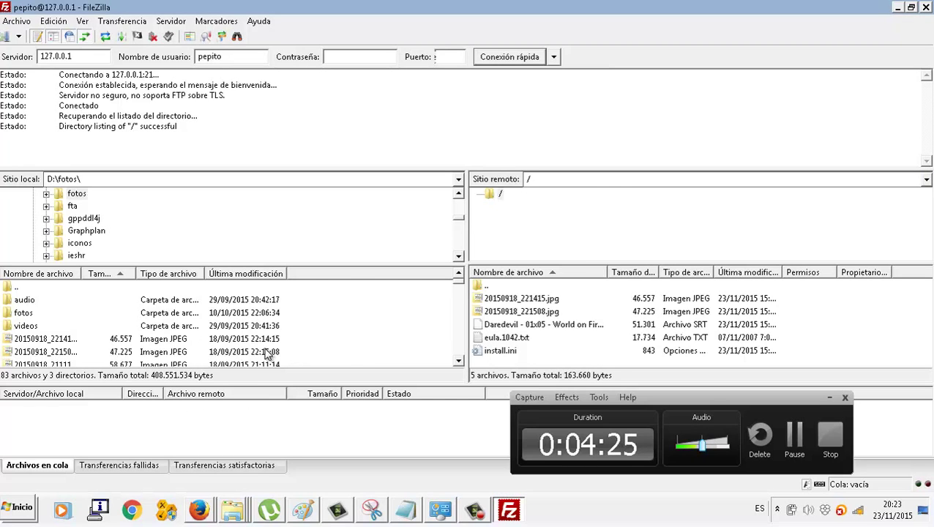
- Try uploading 20150918_221508.jpg (overwrite denied), then upload 20150918_220928.jpg to the server
drag(263, 355, 576, 344)
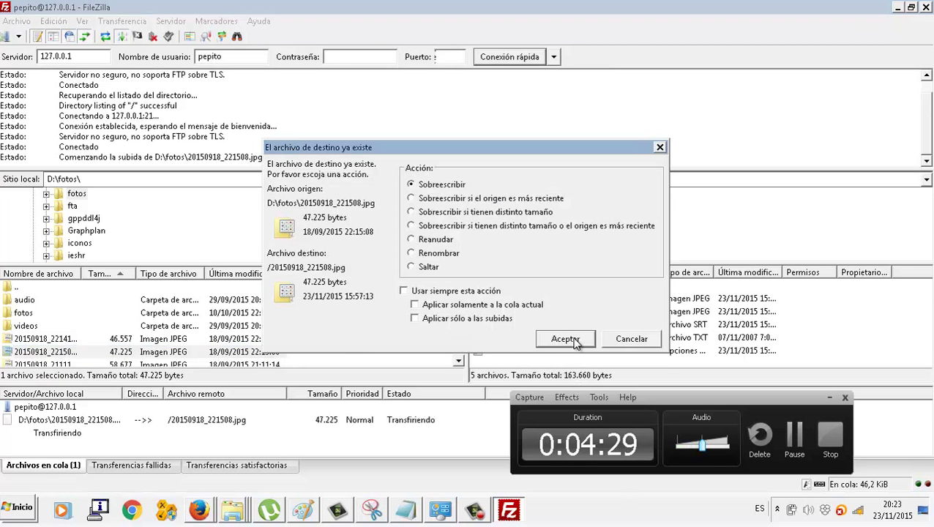
click(565, 339)
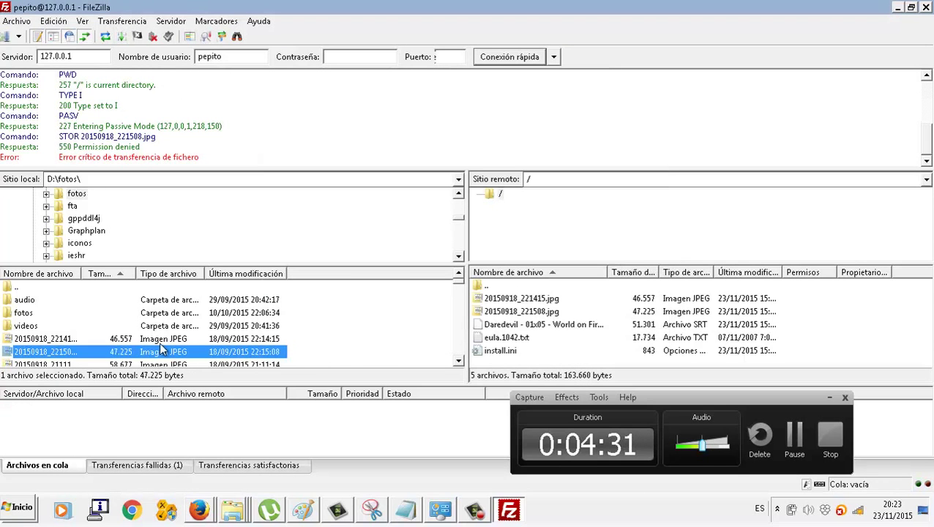
drag(148, 367, 569, 341)
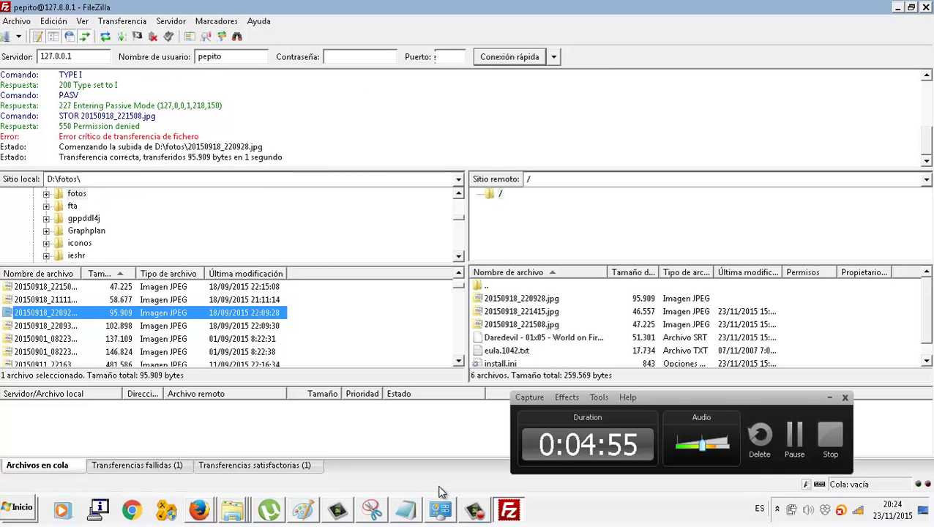
click(515, 515)
- Open FileZilla Server's user account settings from the system tray
click(511, 512)
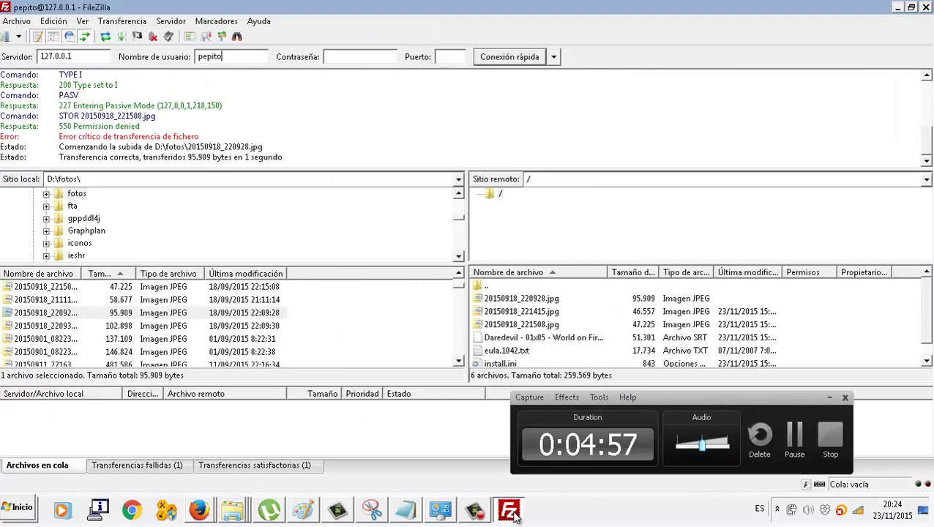
click(778, 509)
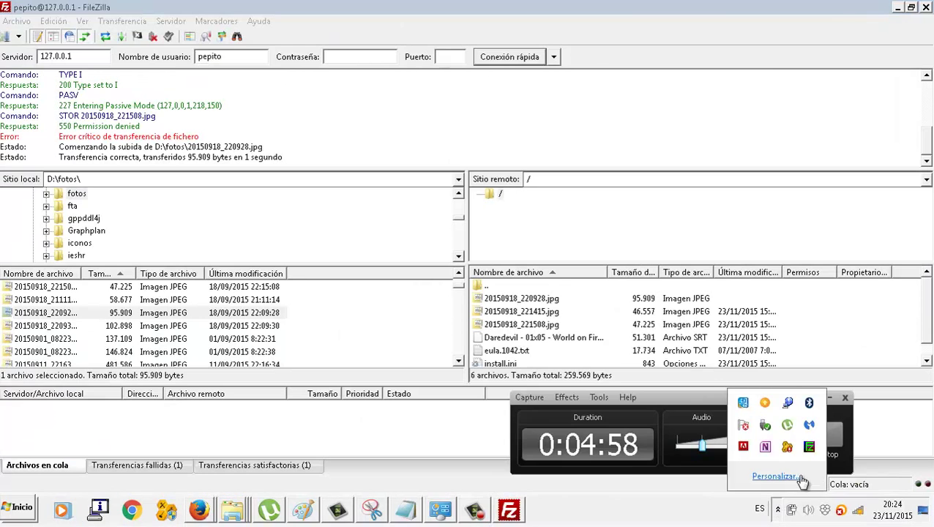
click(810, 448)
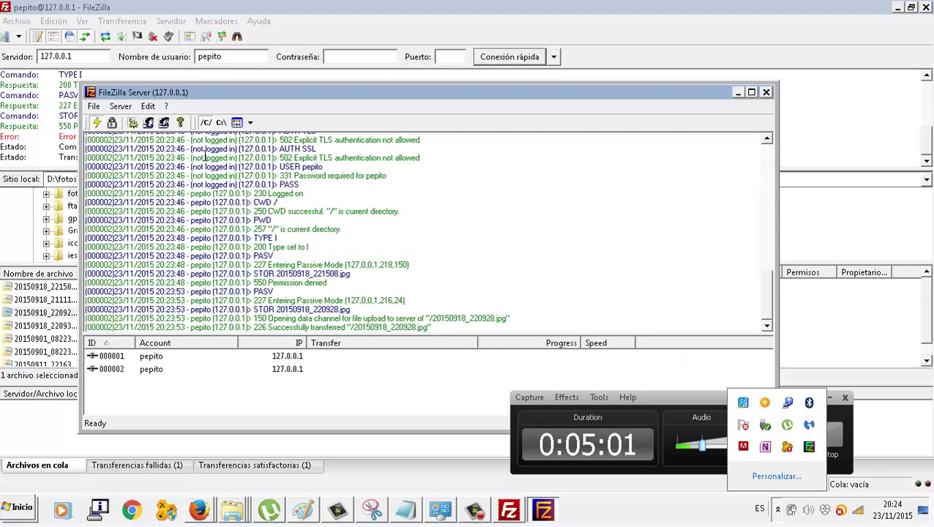
click(148, 106)
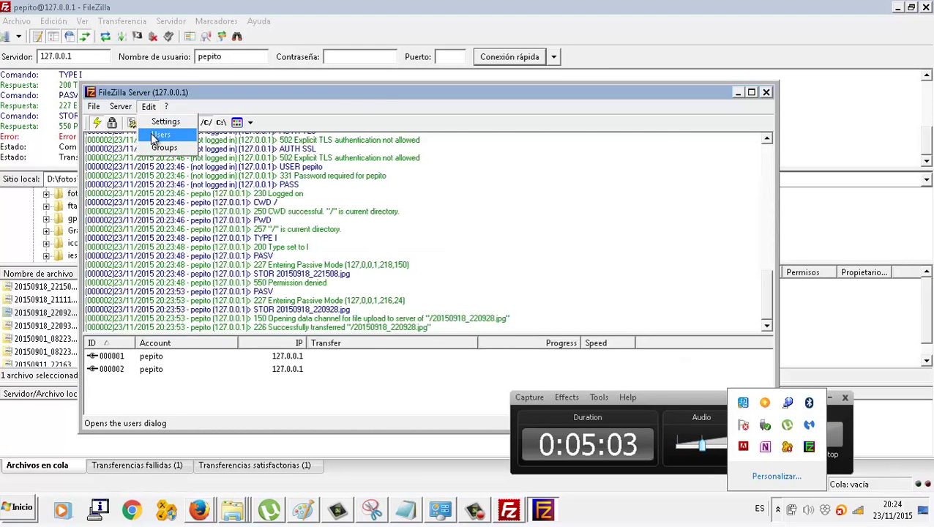
click(153, 138)
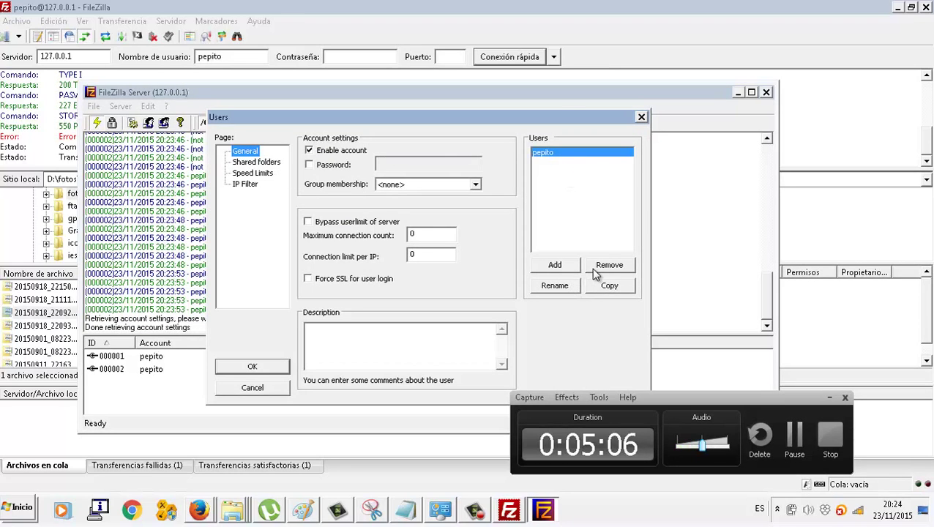
- Enable a password for user pepito, enter it, and send the settings to the server
click(342, 167)
click(399, 161)
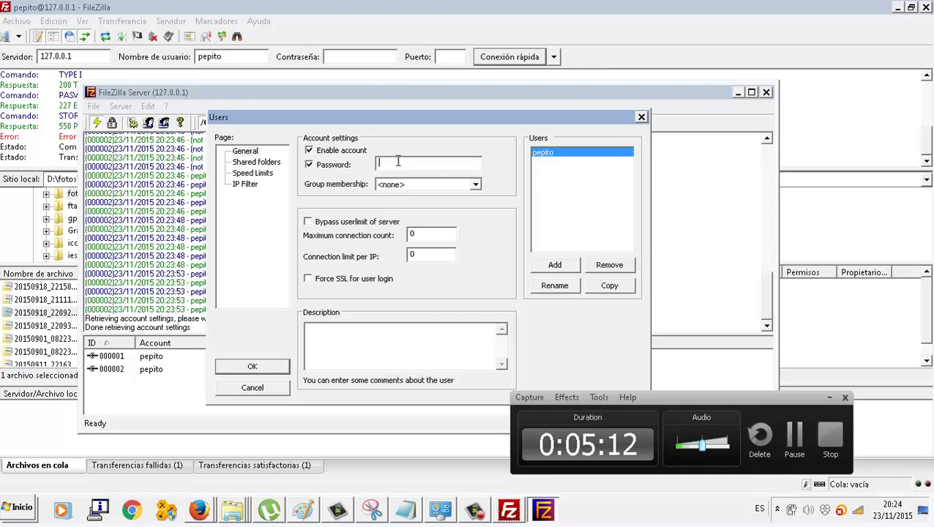
text(1234)
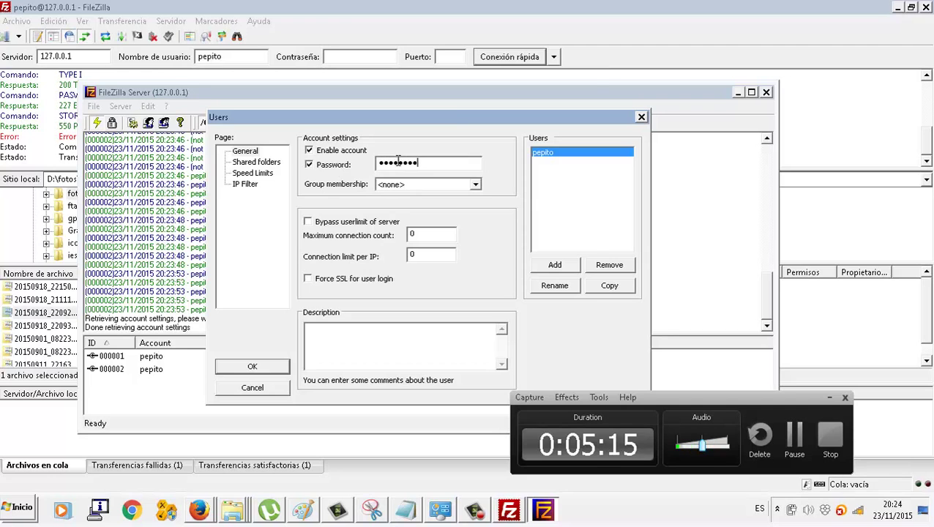
drag(454, 118, 395, 30)
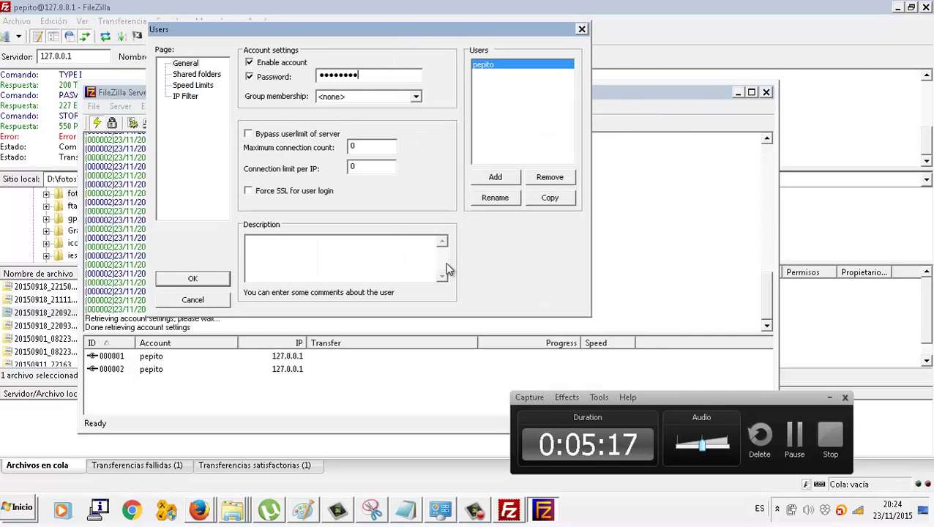
click(194, 276)
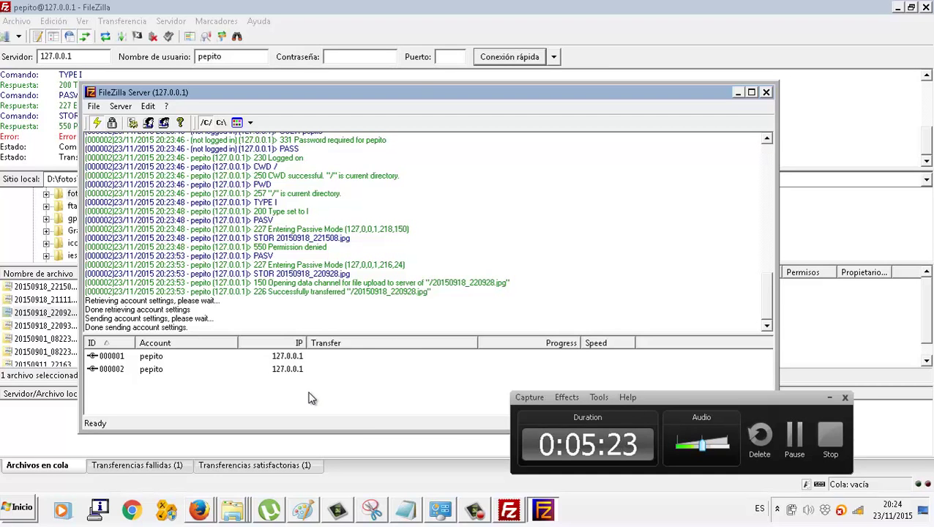
- Connect to the saved kursaal site in a new tab, retrying once after it fails
click(509, 510)
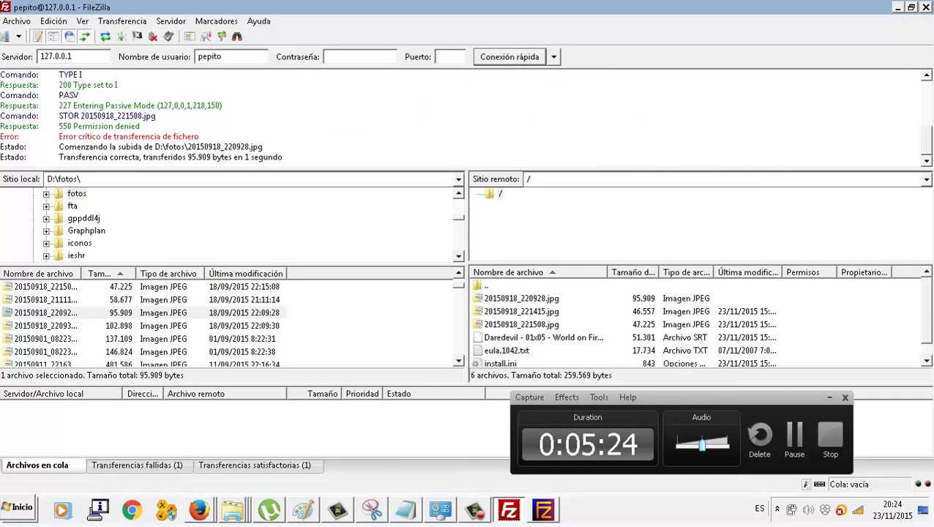
click(19, 37)
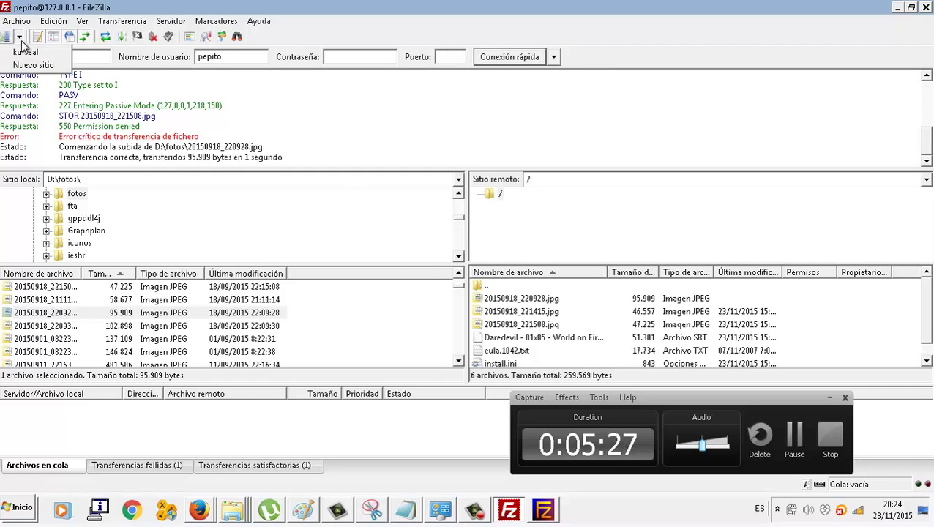
click(26, 54)
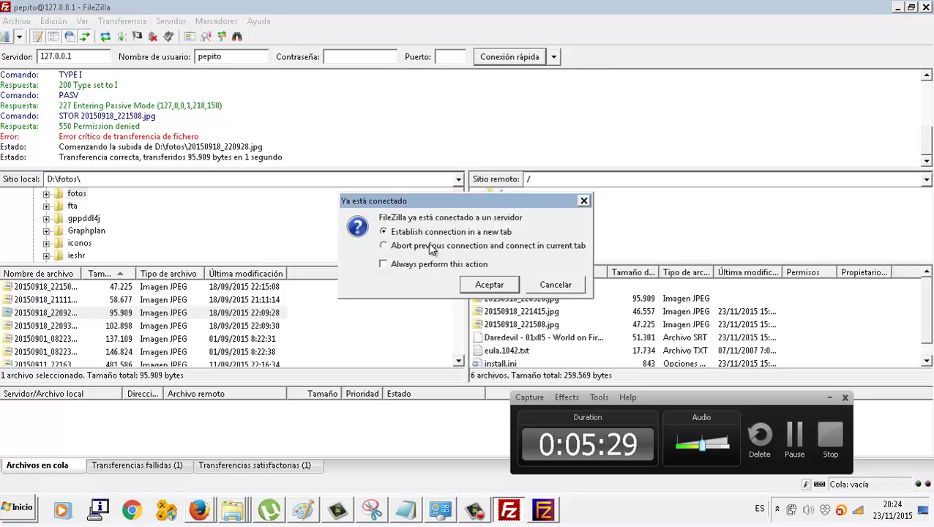
click(498, 287)
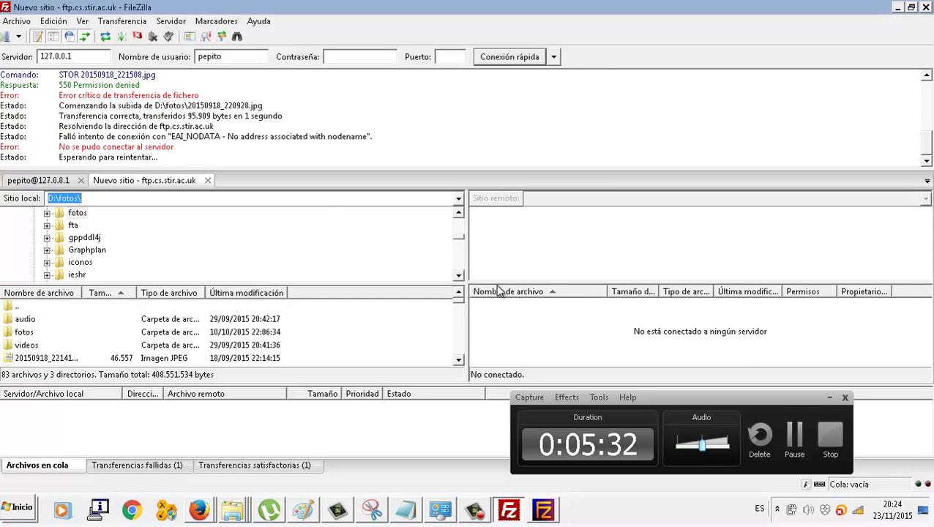
click(18, 36)
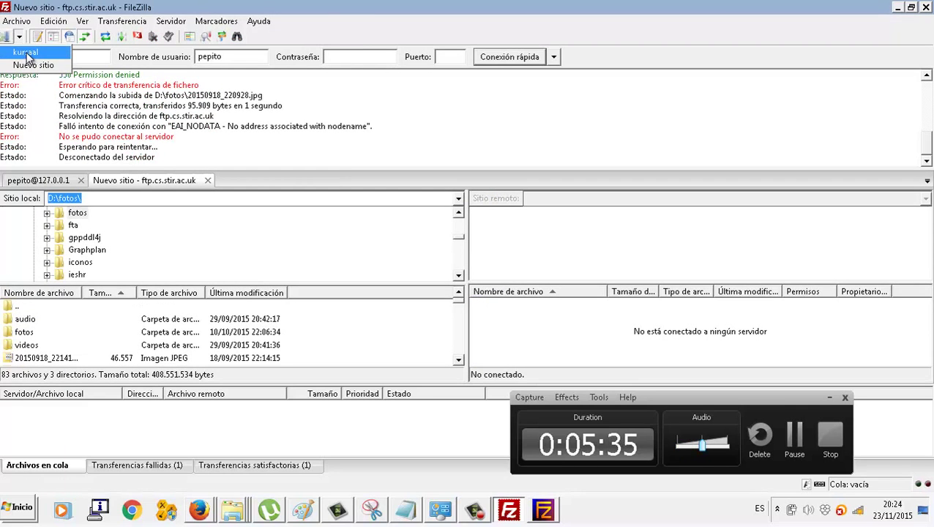
click(30, 63)
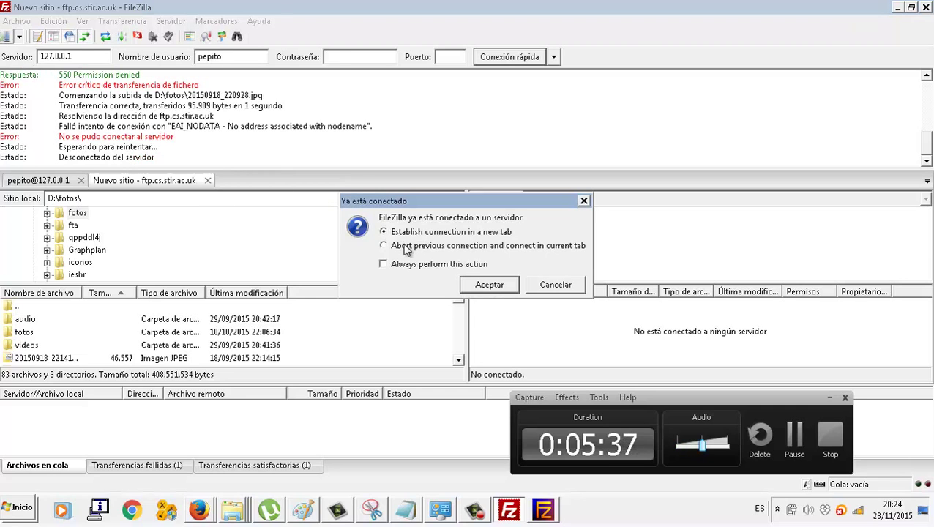
click(481, 289)
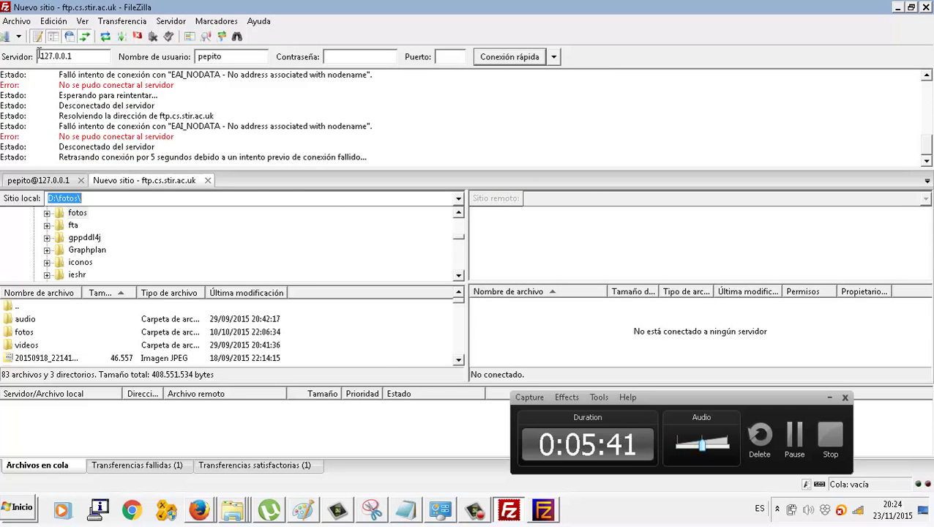
- Try the Nuevo sitio entry from Site Manager, then cancel the already-connected prompt
click(7, 37)
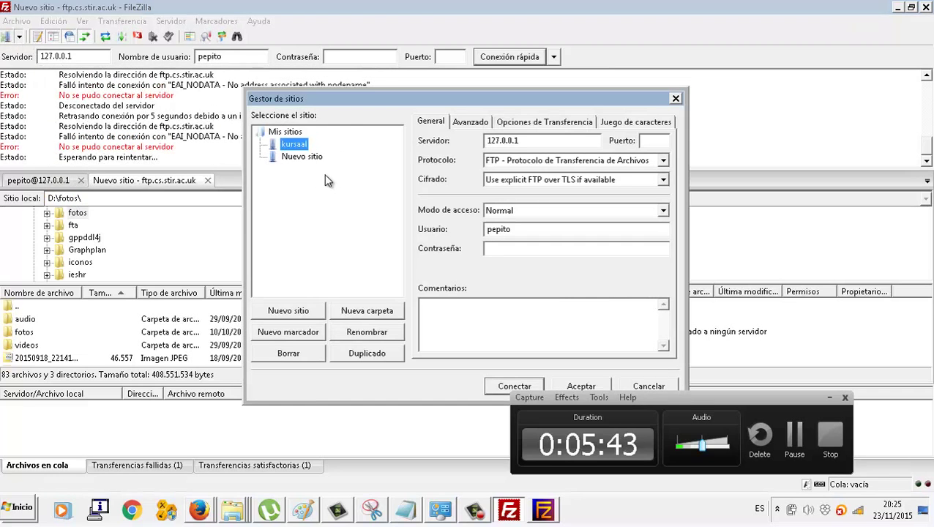
double_click(309, 155)
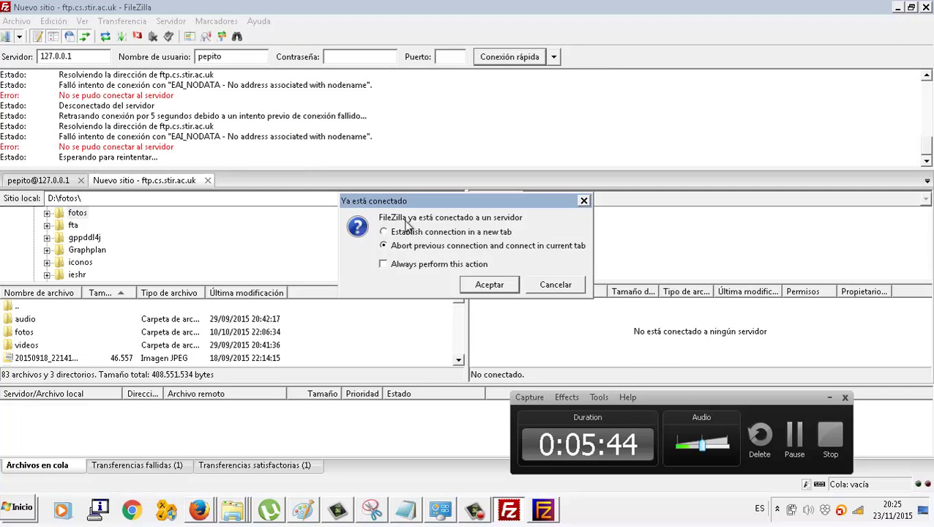
click(543, 287)
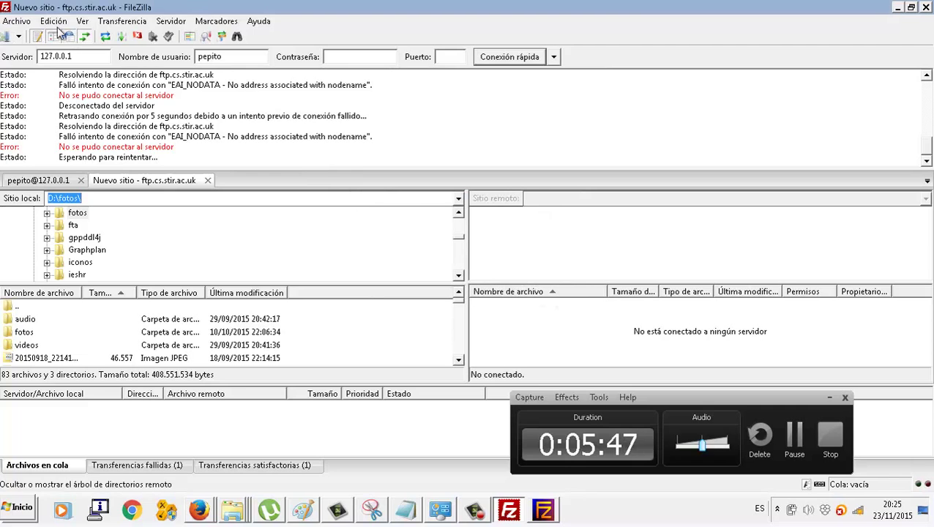
- Add a new site named KURSAALJL with server address 127.0.0.1
click(7, 37)
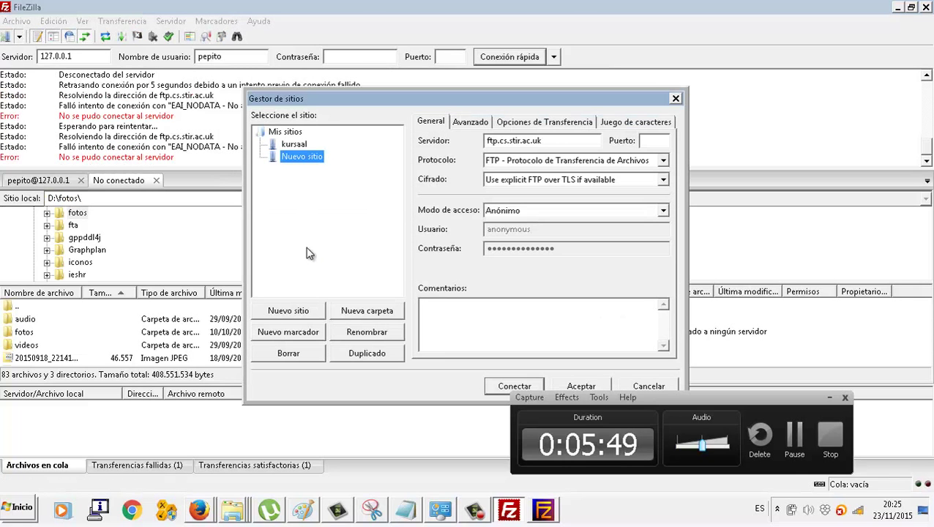
click(291, 311)
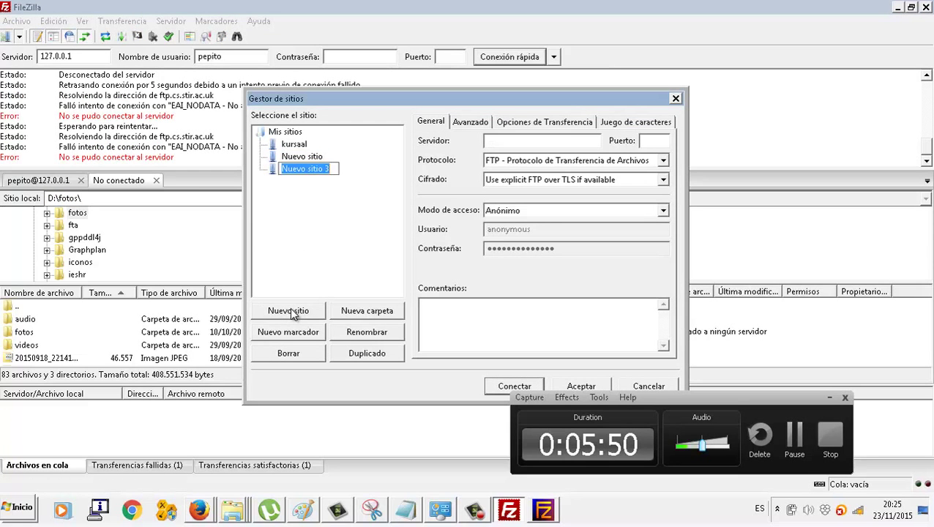
text(KURSAALJL)
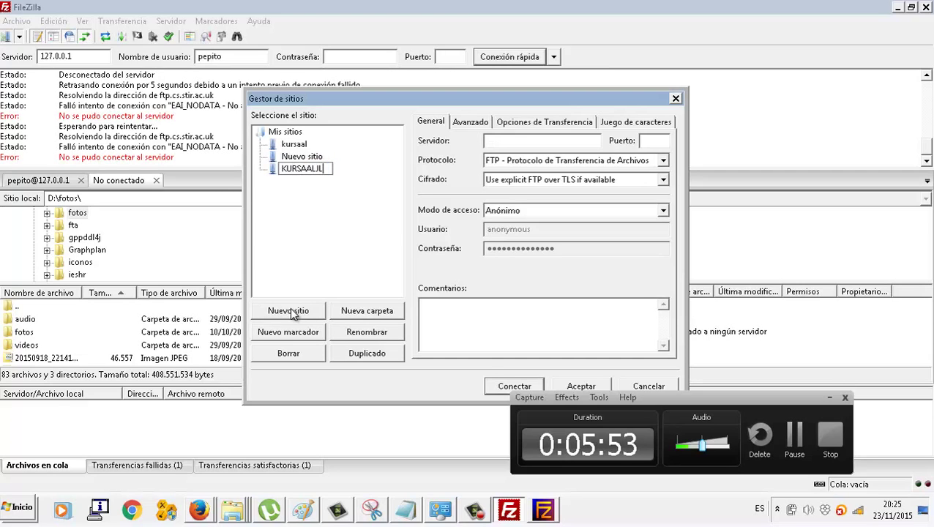
click(497, 143)
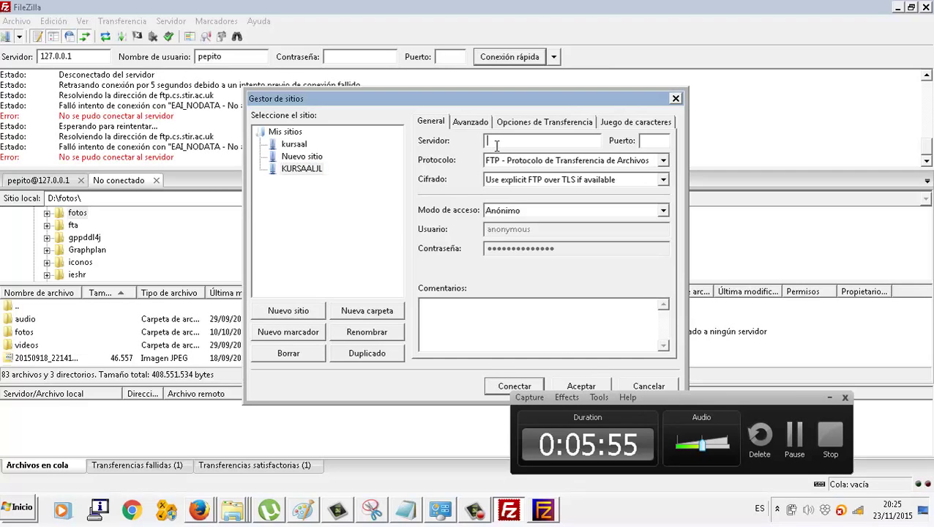
text(127.0.0.1)
key(Tab)
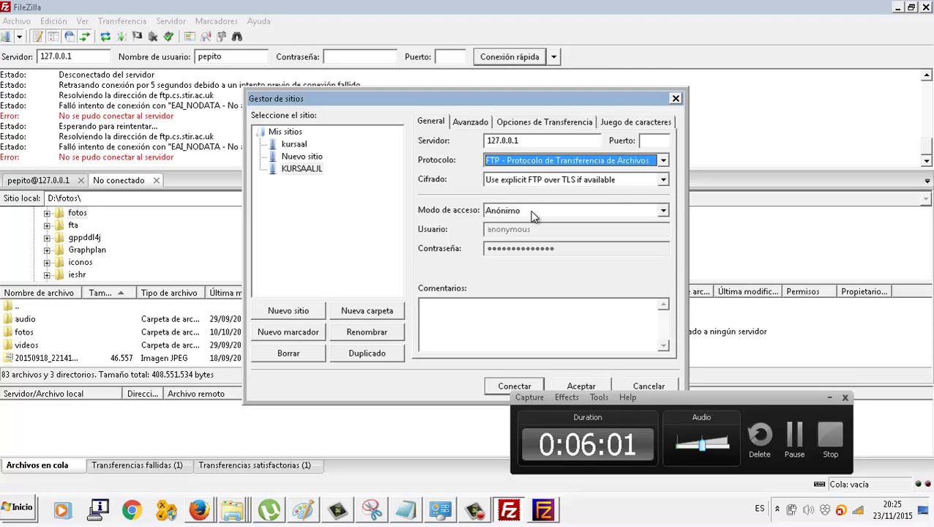
- Set Normal logon with user pepito and the account password, then save the site
click(531, 211)
click(524, 234)
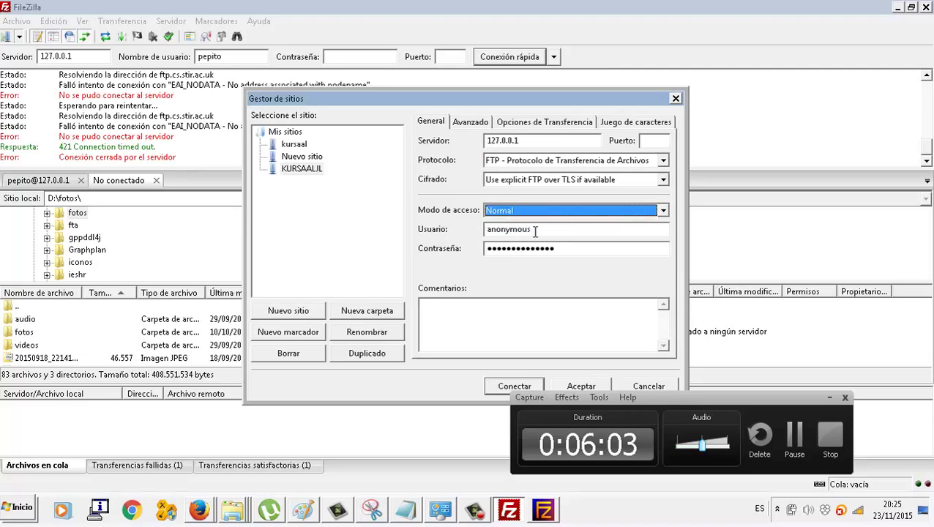
key(Tab)
text(pepe)
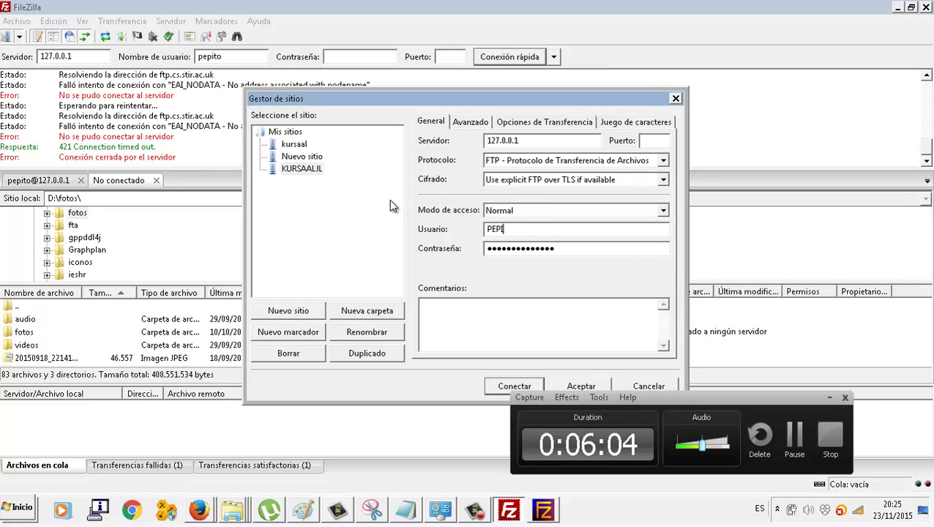
key(BackSpace)
key(BackSpace)
key(BackSpace)
key(BackSpace)
text(pepito)
key(Tab)
text(pepito)
key(BackSpace)
key(BackSpace)
key(BackSpace)
key(BackSpace)
key(BackSpace)
key(BackSpace)
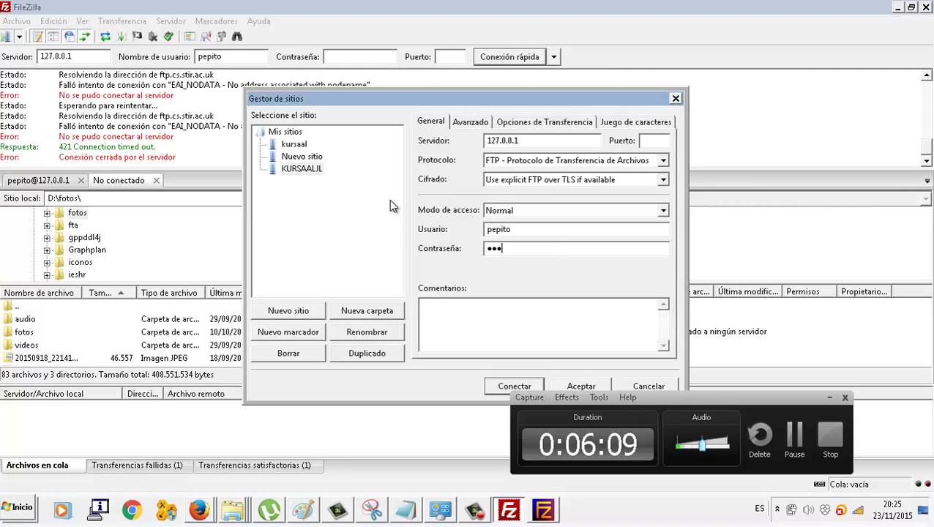
text(12345678)
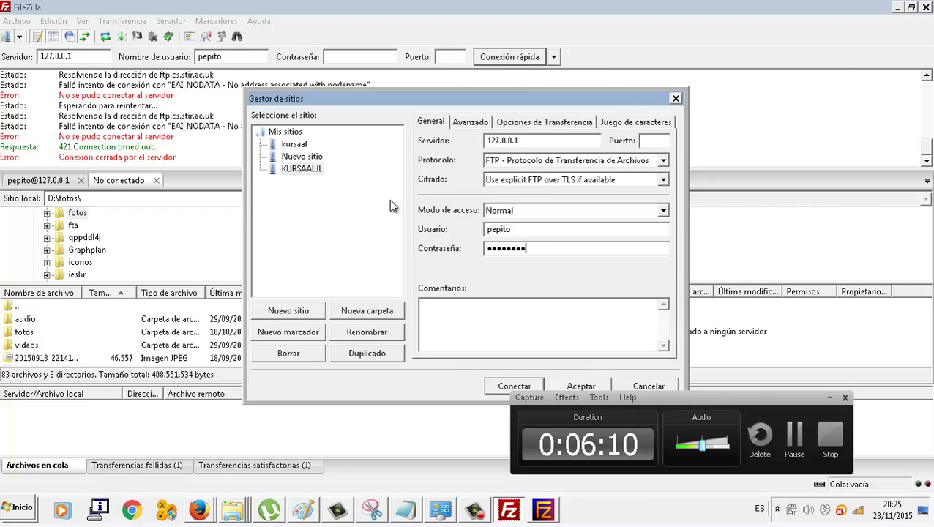
click(560, 384)
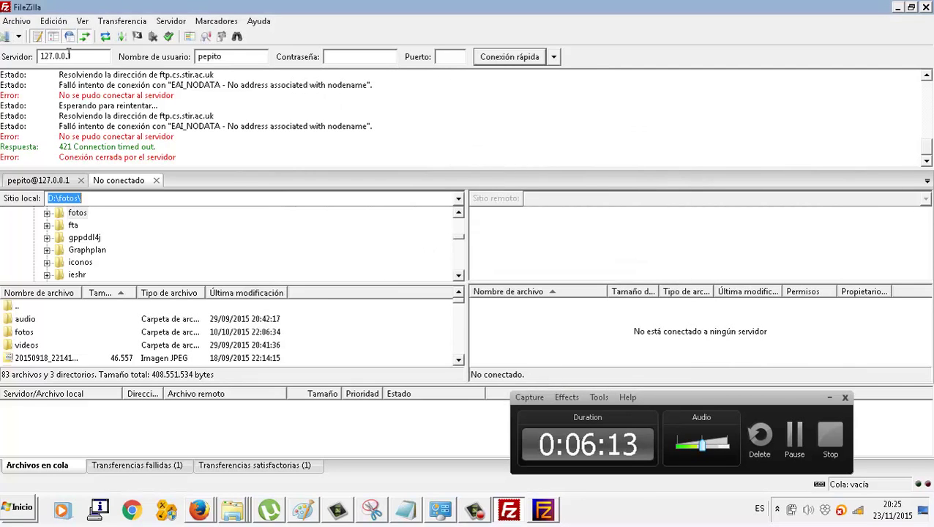
- Connect to KURSAALJL and download 20150918_220928.jpg into D:\fotos, overwriting the local copy
click(18, 36)
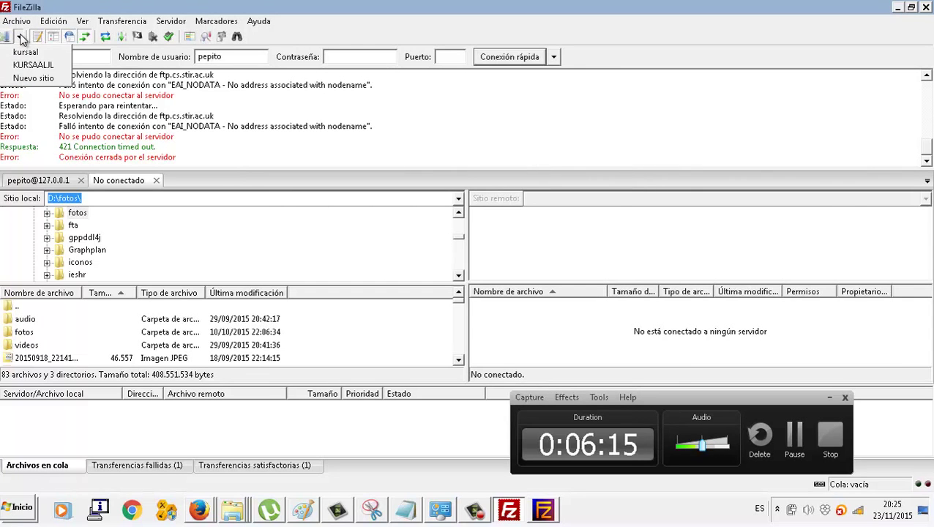
click(41, 67)
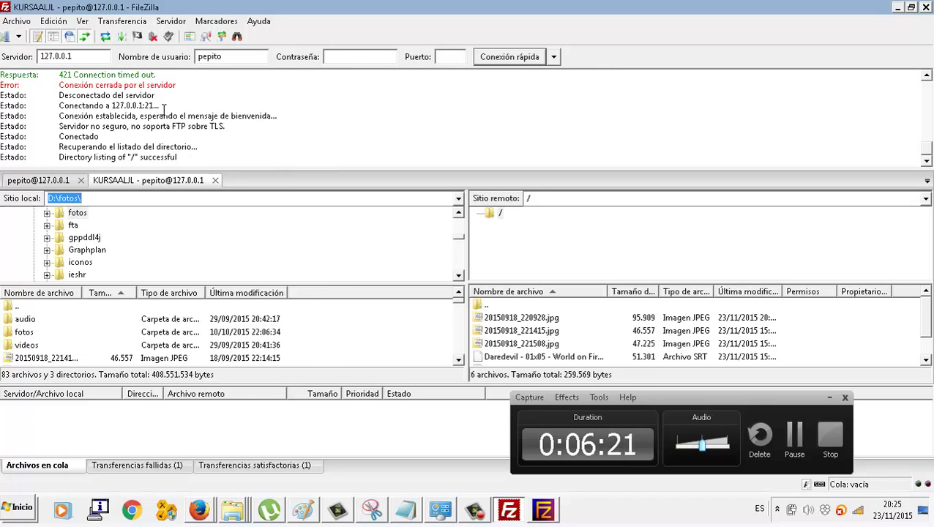
click(164, 121)
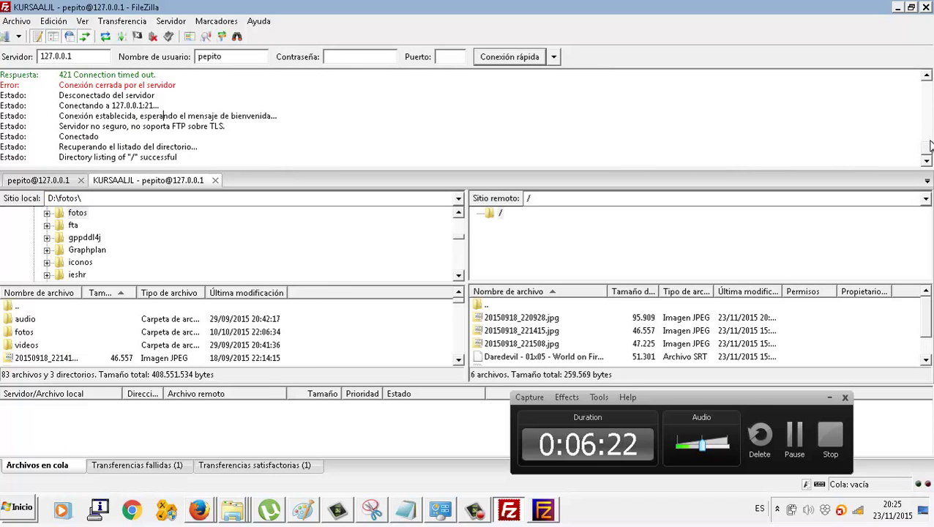
mouse_move(930, 145)
mouse_down()
mouse_move(924, 130)
mouse_move(927, 161)
mouse_up()
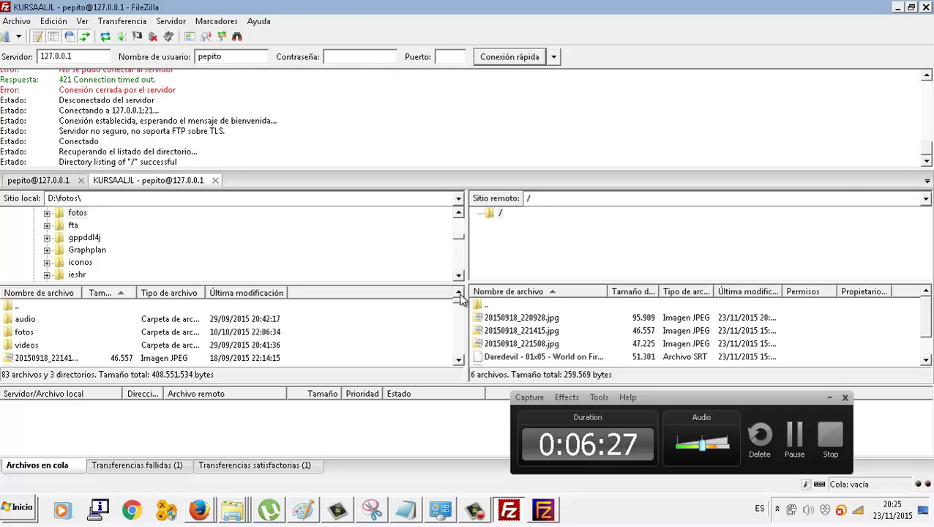
drag(489, 323, 334, 328)
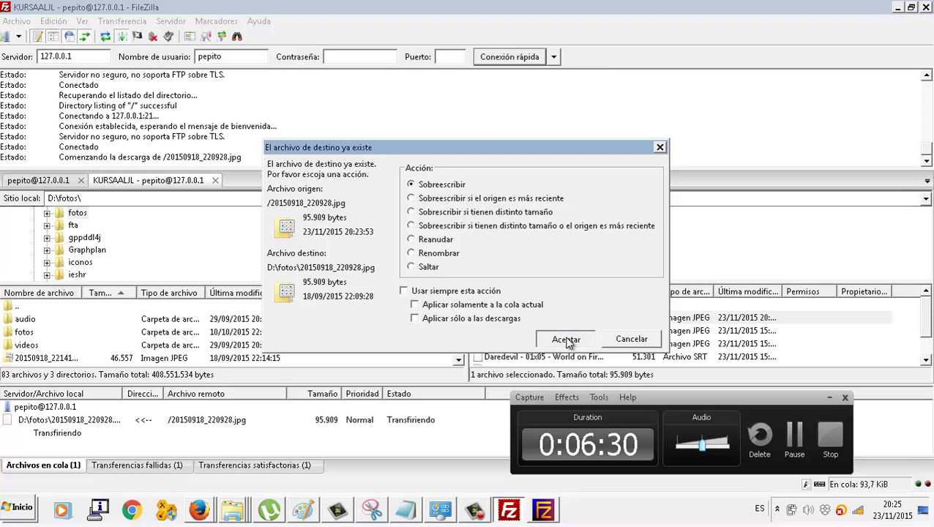
click(565, 339)
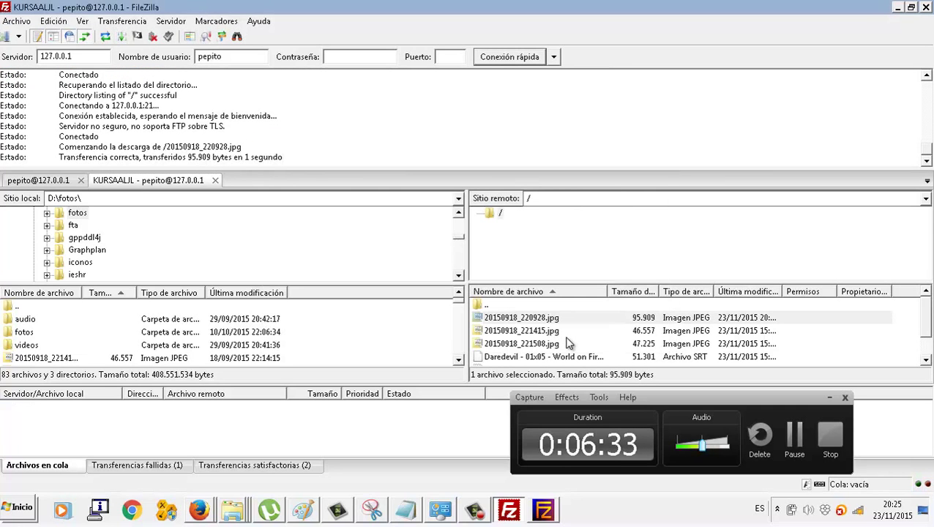